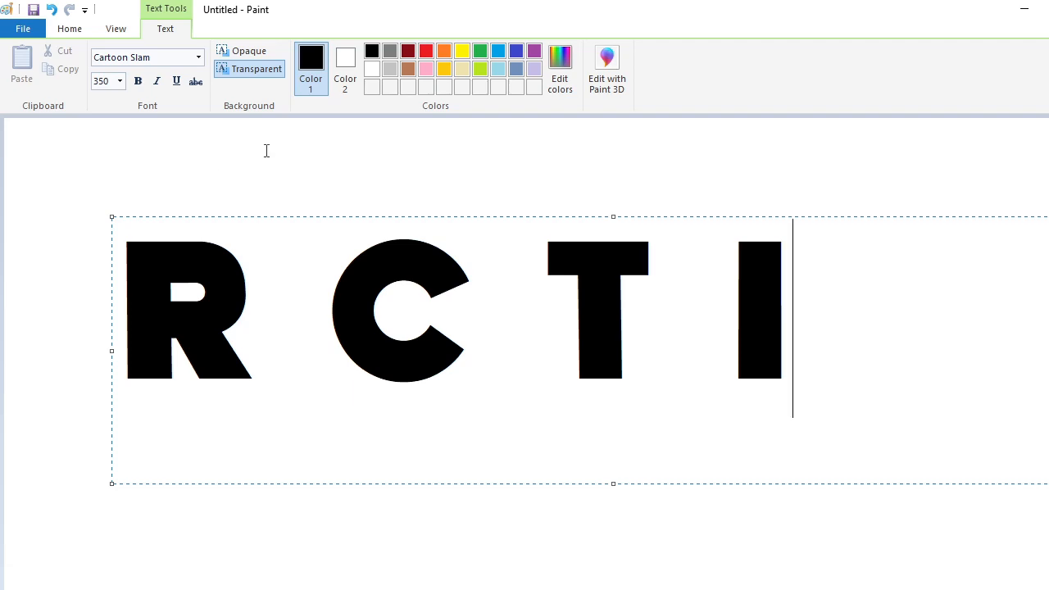
{"action": "double_click", "coordinate": [252, 264]}
{"action": "type", "text": "P"}
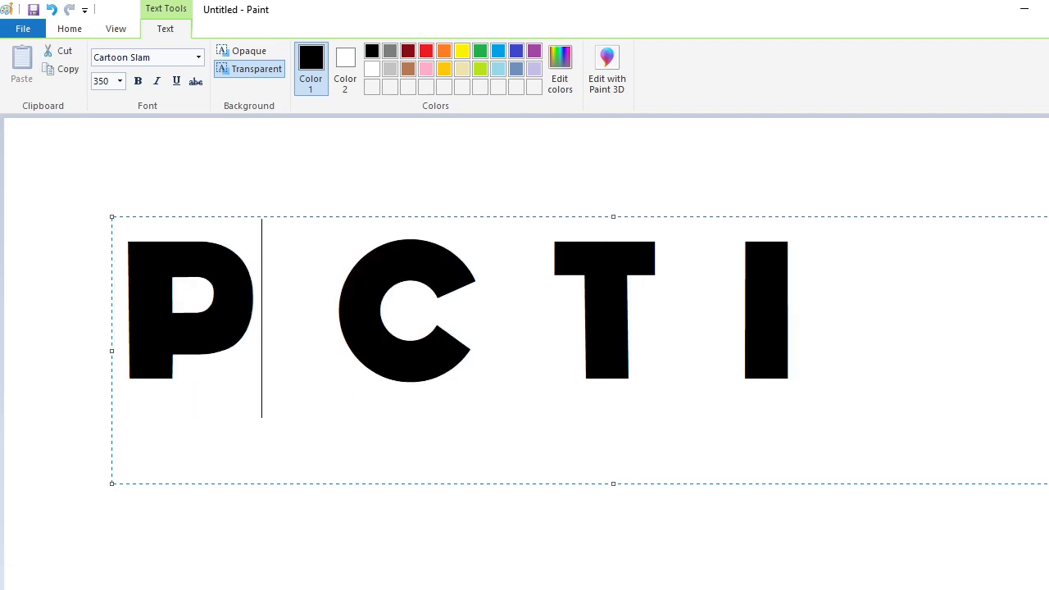
{"action": "key", "text": "BackSpace"}
{"action": "type", "text": "R"}
Commit the RCTI text and straighten the R's slanted outer stem edge with a white vertical line
{"action": "left_click", "coordinate": [250, 173]}
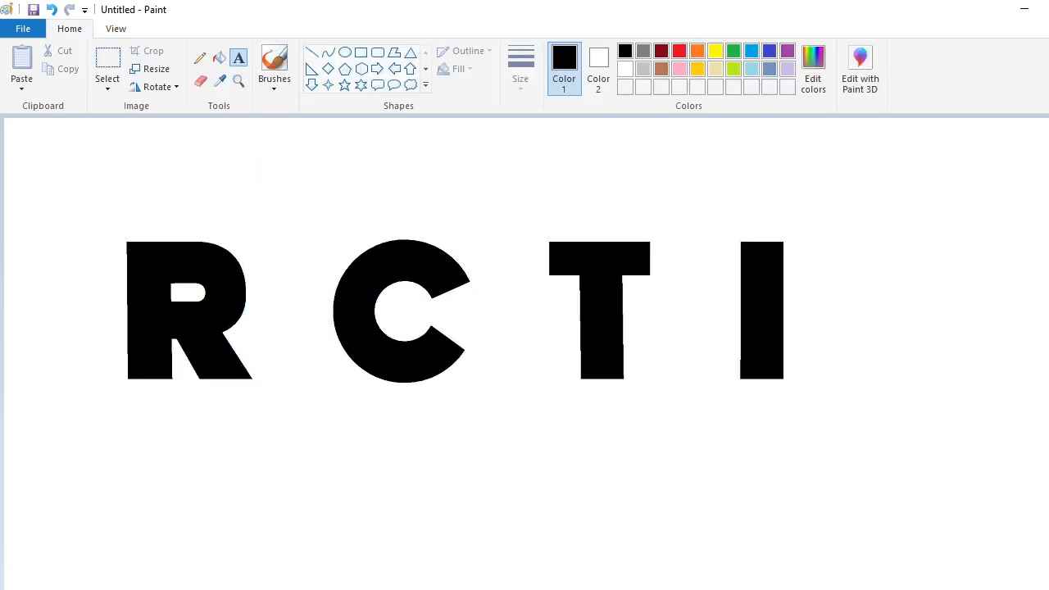
{"action": "scroll", "coordinate": [599, 487], "scroll_direction": "up", "scroll_amount": 1}
{"action": "scroll", "coordinate": [599, 487], "scroll_direction": "down", "scroll_amount": 2}
{"action": "scroll", "coordinate": [599, 487], "scroll_direction": "up", "scroll_amount": 1}
{"action": "left_click", "coordinate": [312, 53]}
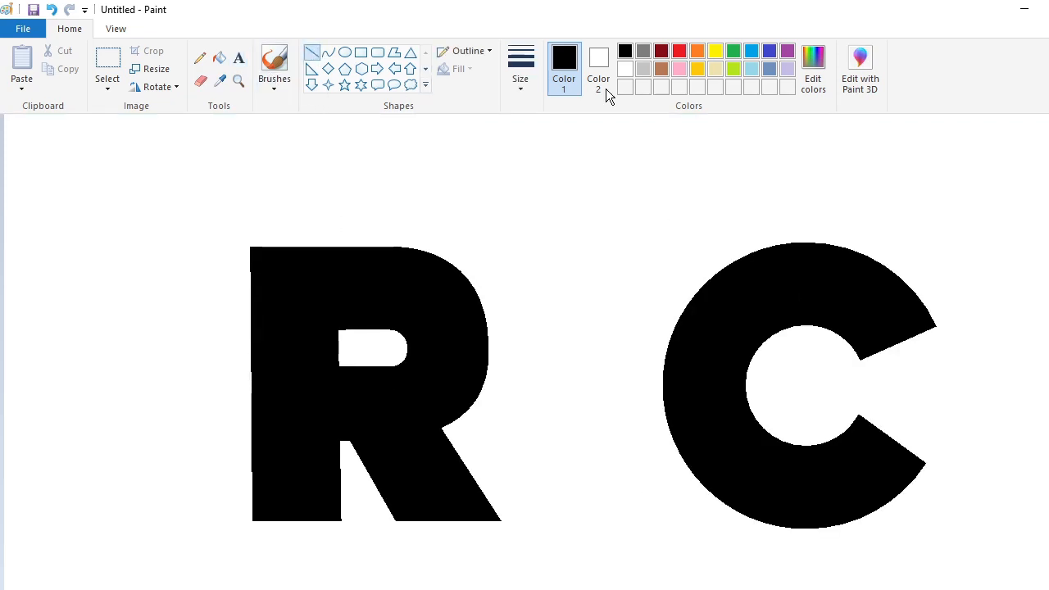
{"action": "left_click", "coordinate": [626, 69]}
{"action": "left_click", "coordinate": [525, 88]}
{"action": "left_click", "coordinate": [541, 216]}
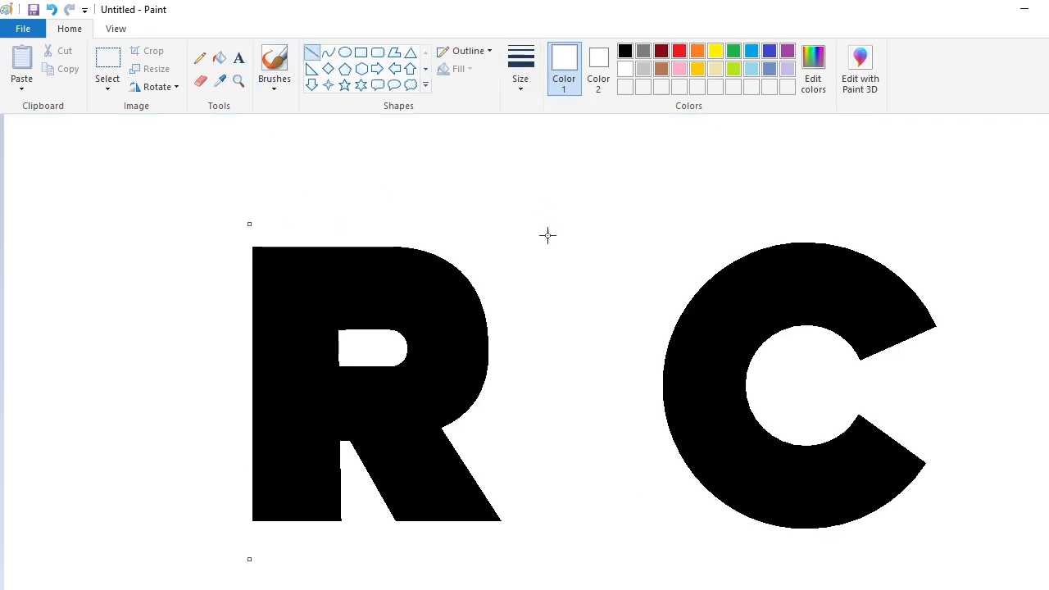
Copy the upper part of the R above its counter, and fill the whole letter red
{"action": "left_click", "coordinate": [107, 61]}
{"action": "left_click_drag", "start_coordinate": [194, 204], "coordinate": [532, 316]}
{"action": "left_click", "coordinate": [680, 51]}
{"action": "left_click", "coordinate": [219, 57]}
{"action": "left_click", "coordinate": [310, 309]}
Paste the copied part, flip it vertically and place it over the middle of the red R
{"action": "key", "text": "ctrl+v"}
{"action": "left_click", "coordinate": [157, 87]}
{"action": "left_click", "coordinate": [176, 161]}
{"action": "left_click_drag", "start_coordinate": [201, 220], "coordinate": [381, 422]}
Nudge the flipped black piece to just below the counter, aligning its curve with the R's bowl, and deselect it
{"action": "key", "text": "Down"}
{"action": "key", "text": "Down"}
{"action": "key", "text": "Down"}
{"action": "key", "text": "Down"}
{"action": "key", "text": "Down"}
{"action": "key", "text": "Down"}
{"action": "key", "text": "Down"}
{"action": "key", "text": "Down"}
{"action": "key", "text": "Down"}
{"action": "key", "text": "Down"}
{"action": "key", "text": "Down"}
{"action": "key", "text": "Down"}
{"action": "key", "text": "Down"}
{"action": "key", "text": "Down"}
{"action": "key", "text": "Down"}
{"action": "key", "text": "Down"}
{"action": "key", "text": "Down"}
{"action": "key", "text": "Down"}
{"action": "key", "text": "Down"}
{"action": "key", "text": "Down"}
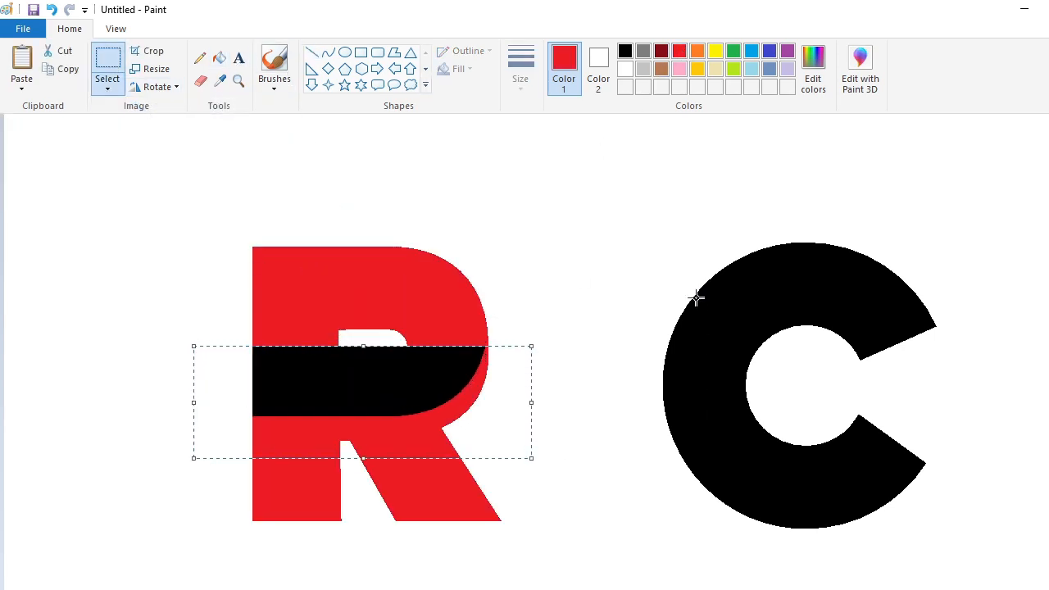
{"action": "key", "text": "Left"}
{"action": "key", "text": "Left"}
{"action": "key", "text": "Left"}
{"action": "key", "text": "Down"}
{"action": "key", "text": "Down"}
{"action": "key", "text": "Down"}
{"action": "key", "text": "Down"}
{"action": "key", "text": "Down"}
{"action": "key", "text": "Down"}
{"action": "key", "text": "Down"}
{"action": "key", "text": "Right"}
{"action": "left_click", "coordinate": [490, 268]}
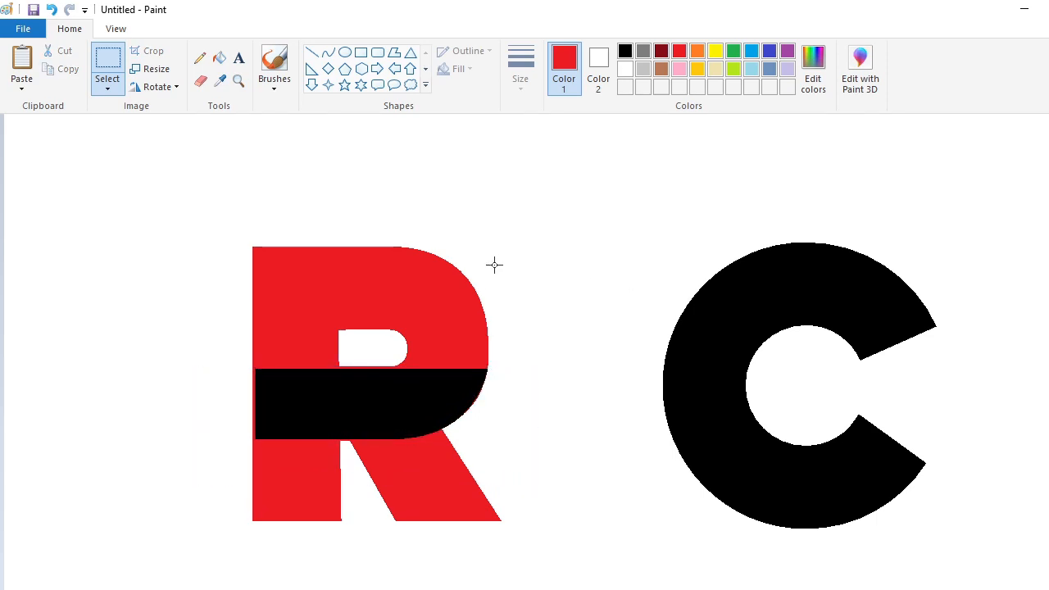
Erase the thin join between the stem and the R's diagonal leg, and fill the leg white to leave a P
{"action": "left_click", "coordinate": [222, 63]}
{"action": "left_click", "coordinate": [625, 69]}
{"action": "left_click", "coordinate": [434, 470]}
{"action": "key", "text": "ctrl+z"}
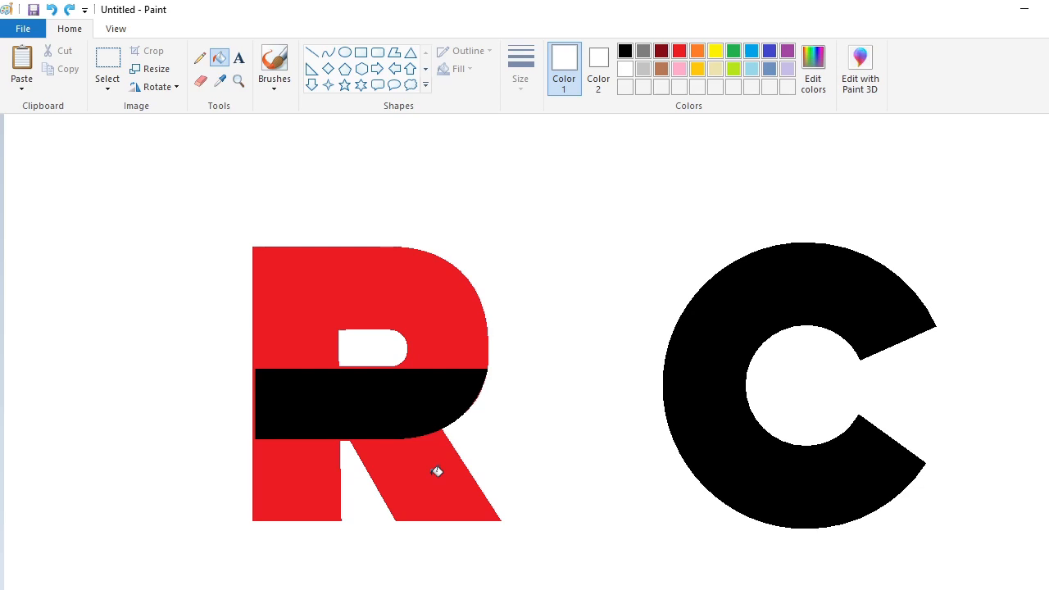
{"action": "left_click", "coordinate": [201, 82]}
{"action": "left_click", "coordinate": [520, 70]}
{"action": "left_click", "coordinate": [549, 215]}
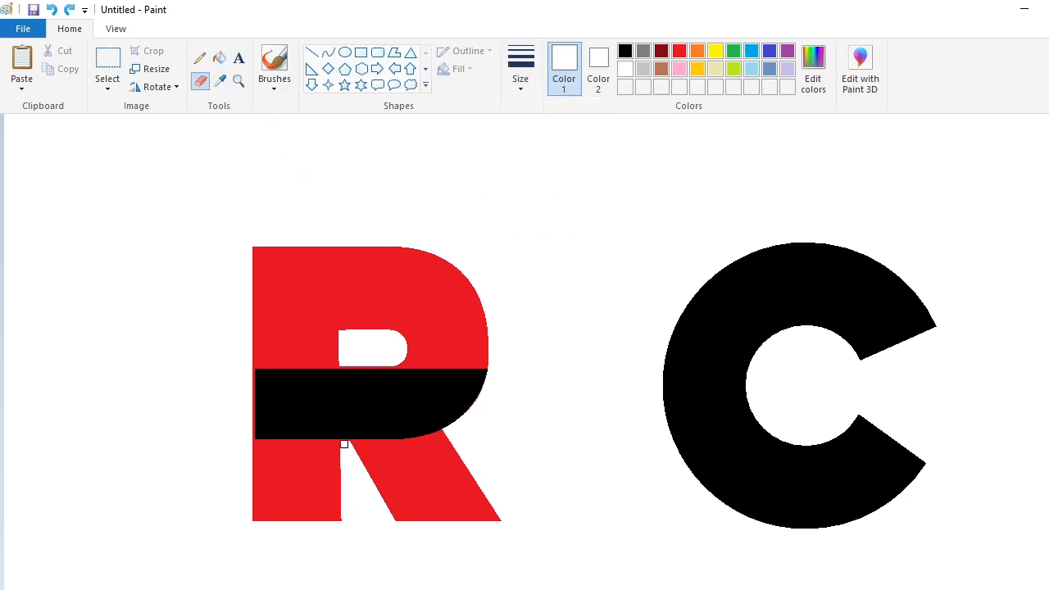
{"action": "left_click", "coordinate": [219, 58]}
{"action": "left_click", "coordinate": [425, 469]}
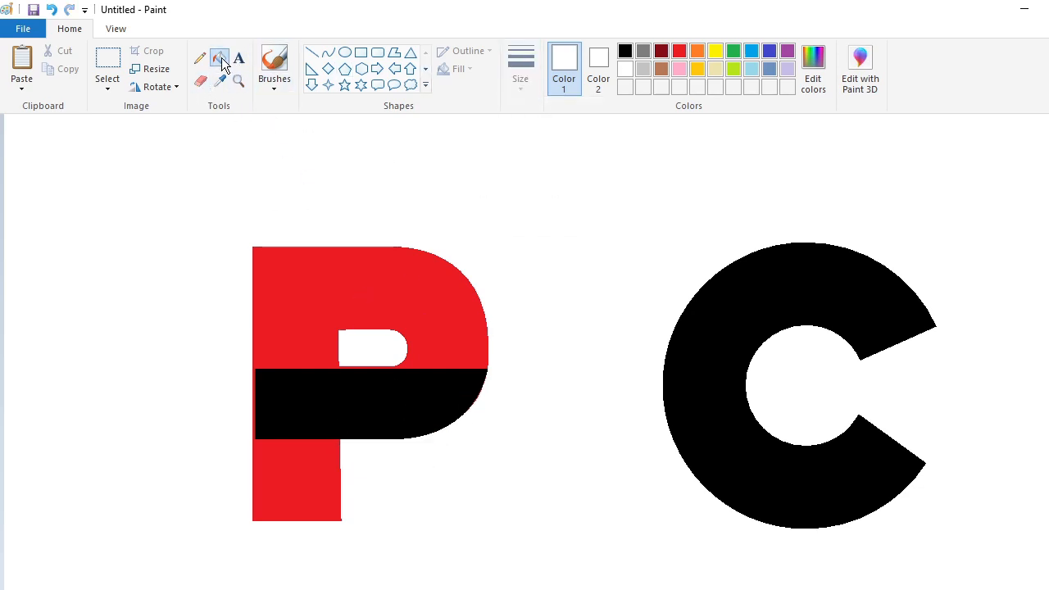
{"action": "left_click", "coordinate": [598, 70]}
{"action": "left_click", "coordinate": [452, 281]}
{"action": "left_click", "coordinate": [626, 50]}
{"action": "key", "text": "ctrl+z"}
{"action": "left_click", "coordinate": [459, 323]}
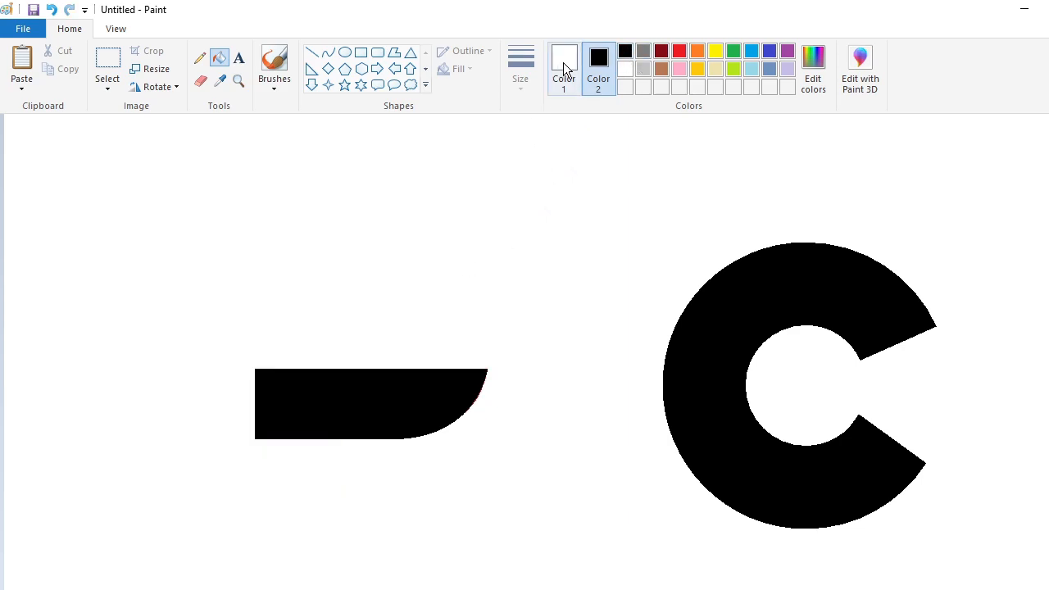
{"action": "left_click", "coordinate": [625, 69]}
{"action": "key", "text": "ctrl+z"}
Fill the red part of the P-shaped letter black
{"action": "left_click", "coordinate": [564, 63]}
{"action": "left_click", "coordinate": [626, 50]}
{"action": "left_click", "coordinate": [429, 296]}
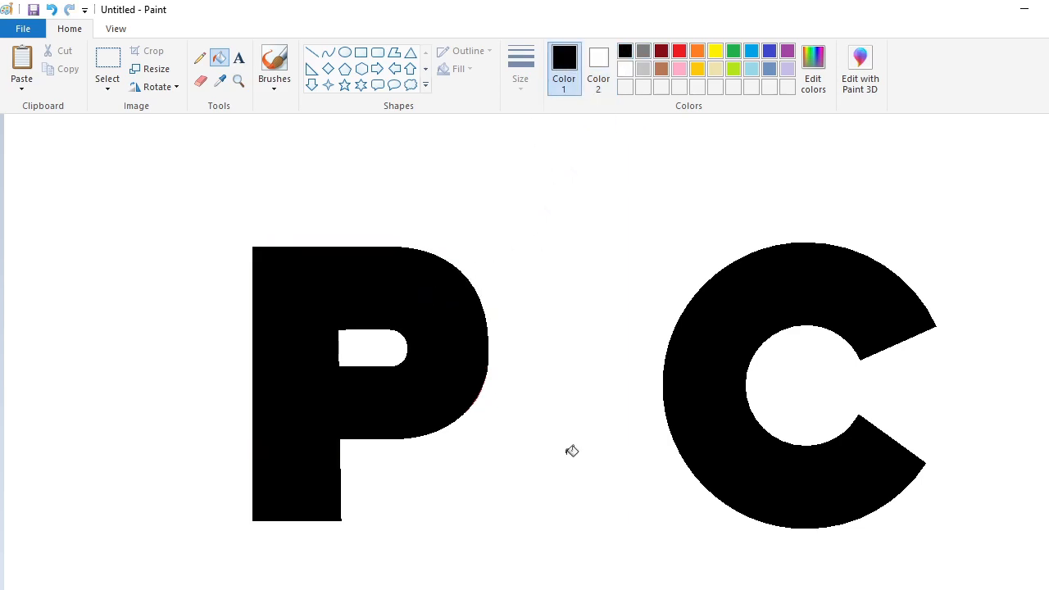
Cut the C's inner tips along horizontal white lines level with its inner curve and fill the cut-off pieces white
{"action": "scroll", "coordinate": [525, 385], "scroll_direction": "right", "scroll_amount": 5}
{"action": "left_click", "coordinate": [311, 52]}
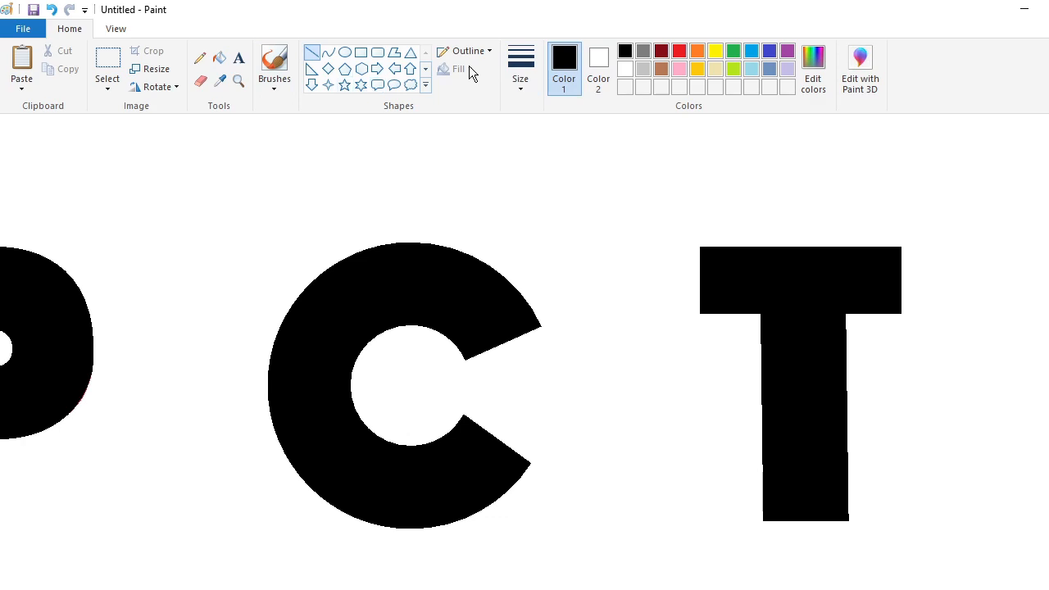
{"action": "left_click", "coordinate": [626, 69]}
{"action": "left_click_drag", "start_coordinate": [477, 440], "coordinate": [554, 442]}
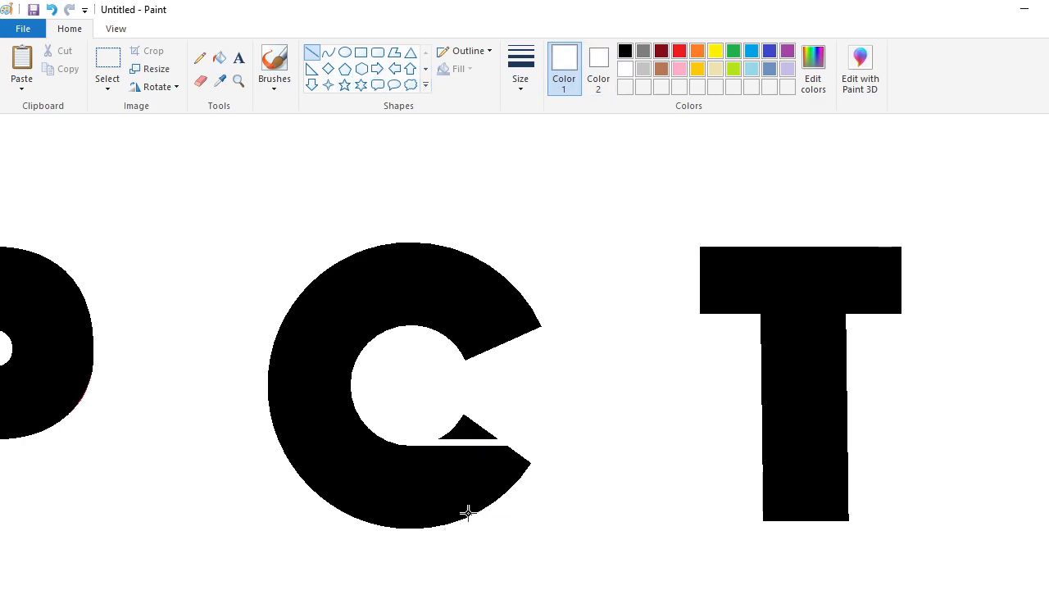
{"action": "left_click_drag", "start_coordinate": [413, 331], "coordinate": [542, 328]}
{"action": "left_click", "coordinate": [219, 57]}
{"action": "left_click", "coordinate": [492, 342]}
{"action": "left_click", "coordinate": [476, 426]}
Extend the top and bottom edges of both C arms toward the T with horizontal black lines
{"action": "left_click", "coordinate": [312, 52]}
{"action": "left_click", "coordinate": [625, 50]}
{"action": "left_click_drag", "start_coordinate": [404, 246], "coordinate": [596, 246]}
{"action": "left_click_drag", "start_coordinate": [508, 319], "coordinate": [566, 318]}
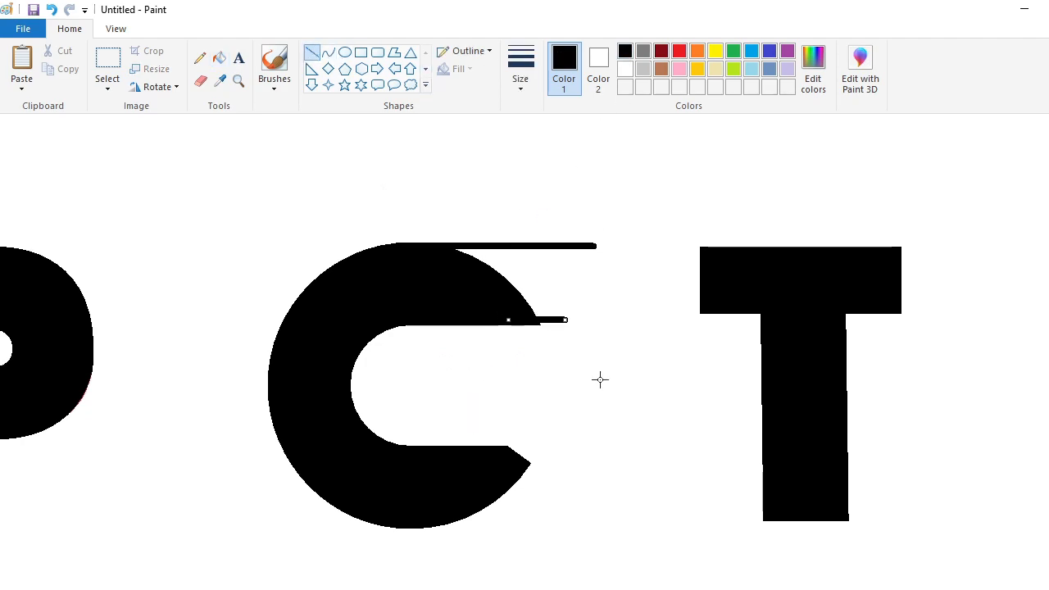
{"action": "left_click_drag", "start_coordinate": [503, 450], "coordinate": [598, 449]}
{"action": "left_click_drag", "start_coordinate": [412, 524], "coordinate": [595, 525]}
Close both extended C arms with vertical black lines and fill the enclosed gaps black
{"action": "left_click_drag", "start_coordinate": [556, 446], "coordinate": [556, 525]}
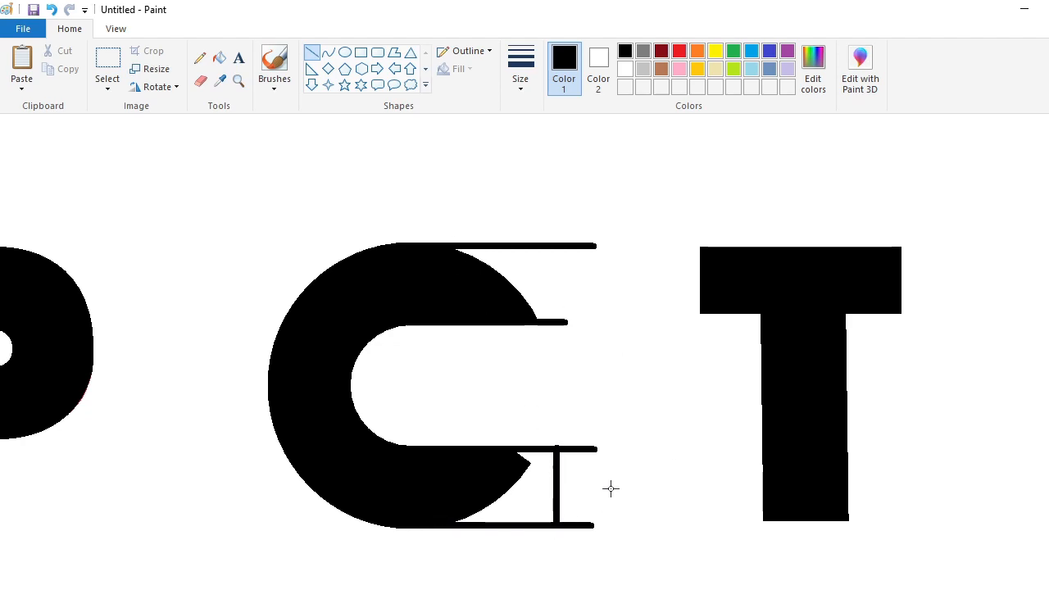
{"action": "left_click_drag", "start_coordinate": [554, 321], "coordinate": [550, 554]}
{"action": "left_click", "coordinate": [219, 57]}
{"action": "left_click", "coordinate": [533, 283]}
{"action": "left_click", "coordinate": [532, 479]}
Try to trim both C arms flush with a vertical white line and white fills, and undo the trim
{"action": "left_click", "coordinate": [312, 52]}
{"action": "left_click", "coordinate": [625, 69]}
{"action": "key", "text": "Left"}
{"action": "key", "text": "Left"}
{"action": "key", "text": "Left"}
{"action": "key", "text": "Left"}
{"action": "key", "text": "Left"}
{"action": "key", "text": "Left"}
{"action": "key", "text": "Left"}
{"action": "key", "text": "Left"}
{"action": "key", "text": "Left"}
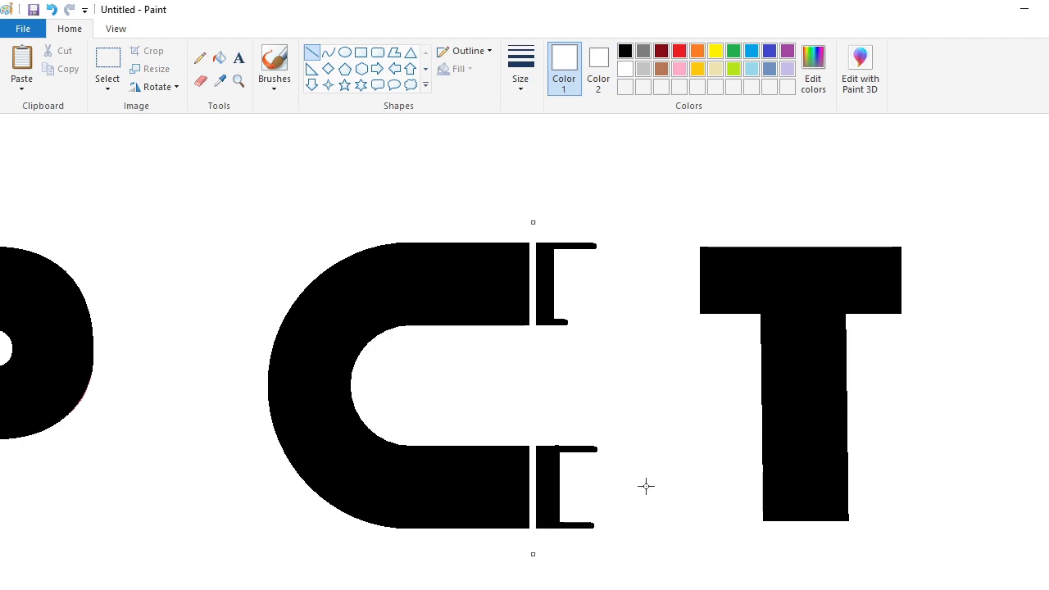
{"action": "left_click", "coordinate": [219, 60]}
{"action": "left_click", "coordinate": [538, 283]}
{"action": "left_click", "coordinate": [542, 459]}
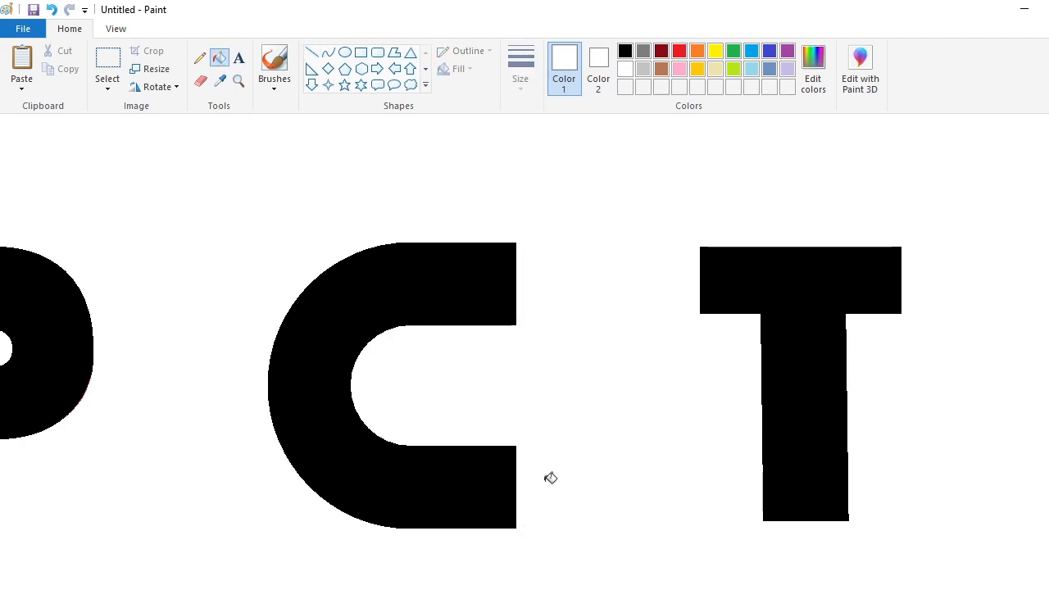
{"action": "key", "text": "ctrl+z"}
{"action": "key", "text": "ctrl+z"}
{"action": "key", "text": "ctrl+z"}
Cut both C arms flush with a vertical white line placed slightly closer to the T
{"action": "left_click", "coordinate": [311, 52]}
{"action": "left_click_drag", "start_coordinate": [518, 395], "coordinate": [519, 564]}
{"action": "key", "text": "Right"}
{"action": "key", "text": "Right"}
{"action": "key", "text": "Right"}
{"action": "key", "text": "Right"}
{"action": "key", "text": "Right"}
{"action": "key", "text": "Right"}
{"action": "key", "text": "Right"}
{"action": "key", "text": "Right"}
{"action": "key", "text": "Right"}
{"action": "key", "text": "Right"}
{"action": "key", "text": "Right"}
{"action": "key", "text": "Right"}
{"action": "key", "text": "Right"}
{"action": "key", "text": "Right"}
{"action": "key", "text": "Right"}
{"action": "key", "text": "Right"}
{"action": "key", "text": "Right"}
{"action": "key", "text": "Right"}
{"action": "key", "text": "Right"}
{"action": "key", "text": "Right"}
{"action": "key", "text": "Left"}
{"action": "key", "text": "Left"}
{"action": "key", "text": "Left"}
{"action": "key", "text": "Left"}
{"action": "key", "text": "Left"}
{"action": "key", "text": "Left"}
{"action": "key", "text": "Right"}
{"action": "key", "text": "Right"}
{"action": "key", "text": "Right"}
{"action": "key", "text": "Right"}
{"action": "left_click", "coordinate": [577, 561]}
Clear the leftover black pieces beyond both cut C arms with white fills
{"action": "left_click", "coordinate": [219, 59]}
{"action": "left_click", "coordinate": [545, 289]}
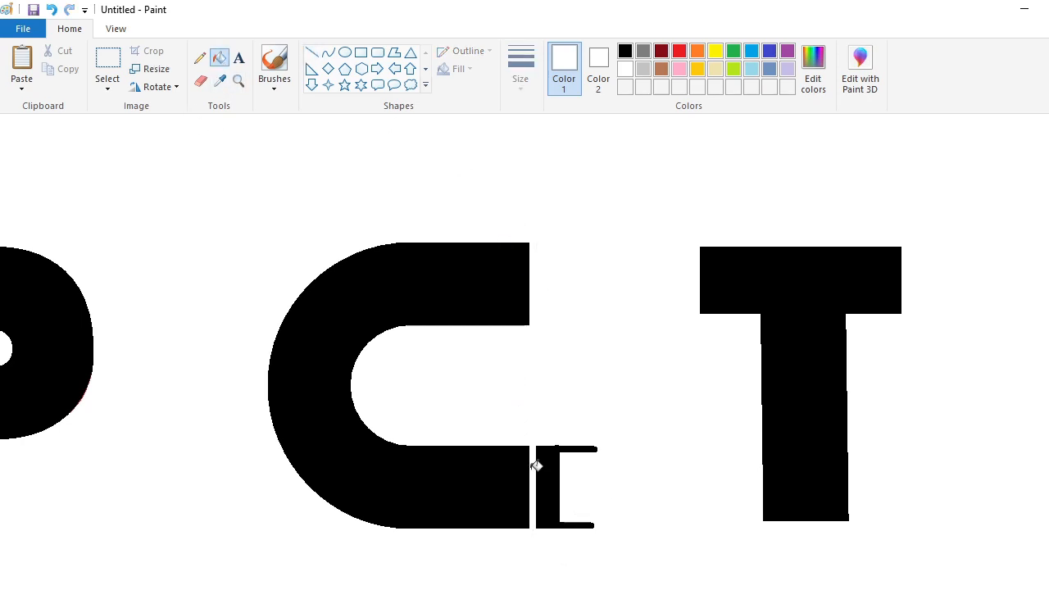
{"action": "left_click", "coordinate": [549, 479]}
Copy a piece of the T's crossbar and paste it at the end facing the C to lengthen the bar
{"action": "scroll", "coordinate": [524, 352], "scroll_direction": "right", "scroll_amount": 3}
{"action": "left_click", "coordinate": [107, 59]}
{"action": "left_click_drag", "start_coordinate": [600, 353], "coordinate": [600, 353]}
{"action": "key", "text": "ctrl+c"}
{"action": "key", "text": "ctrl+v"}
{"action": "left_click_drag", "start_coordinate": [58, 189], "coordinate": [544, 284]}
{"action": "key", "text": "Right"}
{"action": "key", "text": "Right"}
{"action": "key", "text": "Right"}
{"action": "key", "text": "Right"}
{"action": "key", "text": "Right"}
{"action": "key", "text": "Right"}
{"action": "key", "text": "Right"}
{"action": "key", "text": "Right"}
{"action": "key", "text": "Right"}
{"action": "key", "text": "Escape"}
Copy the crossbar extension and fill the T red so the pasted piece stands out against it
{"action": "key", "text": "ctrl+c"}
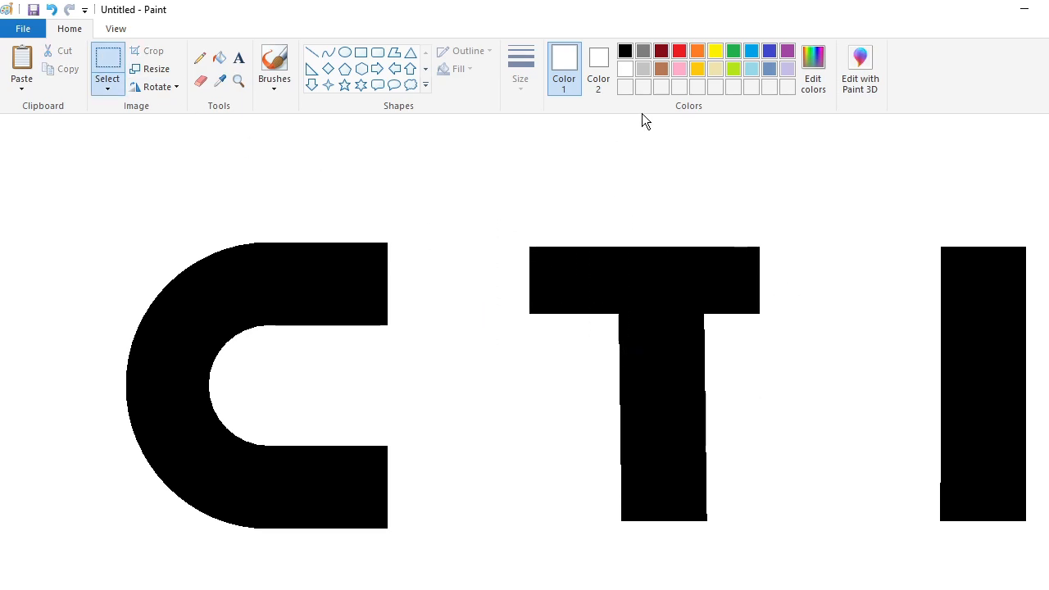
{"action": "left_click", "coordinate": [678, 51]}
{"action": "left_click", "coordinate": [219, 58]}
{"action": "left_click", "coordinate": [684, 305]}
Paste the crossbar piece, flip it horizontally, and align it with the end of the T's crossbar facing the I
{"action": "key", "text": "ctrl+v"}
{"action": "left_click", "coordinate": [155, 86]}
{"action": "left_click", "coordinate": [168, 182]}
{"action": "left_click_drag", "start_coordinate": [84, 192], "coordinate": [747, 302]}
{"action": "key", "text": "Right"}
{"action": "key", "text": "Right"}
{"action": "key", "text": "Right"}
{"action": "key", "text": "Right"}
{"action": "key", "text": "Right"}
{"action": "key", "text": "Right"}
{"action": "key", "text": "Up"}
{"action": "key", "text": "Up"}
{"action": "key", "text": "Up"}
{"action": "key", "text": "Up"}
{"action": "key", "text": "Up"}
{"action": "key", "text": "Up"}
{"action": "key", "text": "Up"}
{"action": "key", "text": "Up"}
{"action": "key", "text": "Up"}
{"action": "key", "text": "Up"}
{"action": "key", "text": "Up"}
{"action": "key", "text": "Up"}
{"action": "key", "text": "Up"}
{"action": "key", "text": "Up"}
{"action": "key", "text": "Up"}
{"action": "key", "text": "Up"}
{"action": "key", "text": "Up"}
{"action": "key", "text": "Up"}
{"action": "key", "text": "Up"}
{"action": "key", "text": "Up"}
{"action": "left_click", "coordinate": [864, 316]}
Fill the T black again
{"action": "left_click", "coordinate": [219, 57]}
{"action": "left_click", "coordinate": [625, 51]}
{"action": "left_click", "coordinate": [653, 352]}
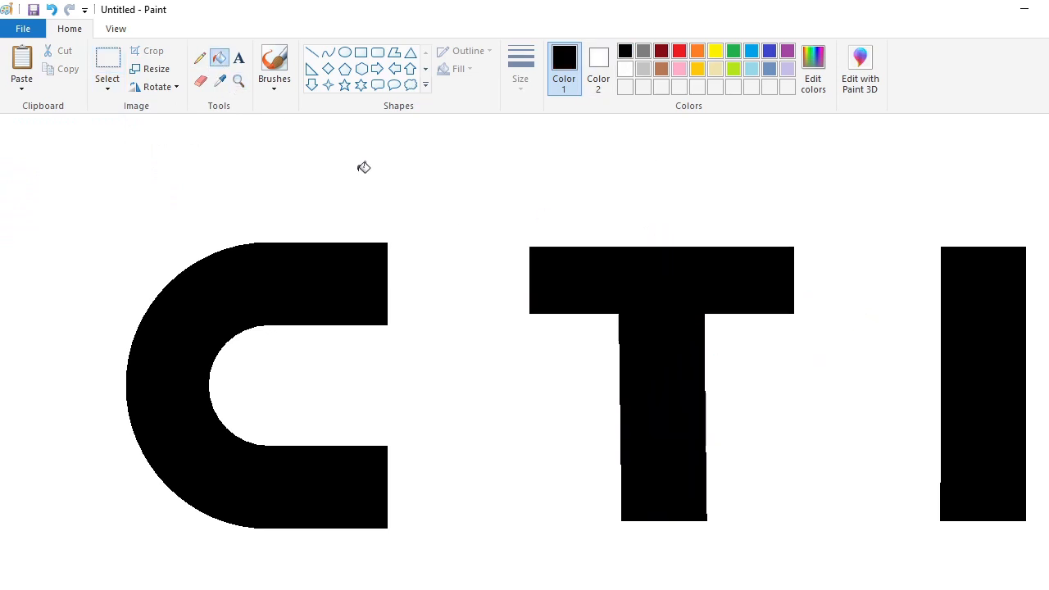
Straighten both sides of the T's stem with vertical black lines and clear the overhang below its base in white
{"action": "left_click", "coordinate": [318, 56]}
{"action": "left_click", "coordinate": [655, 469]}
{"action": "left_click_drag", "start_coordinate": [699, 296], "coordinate": [699, 535]}
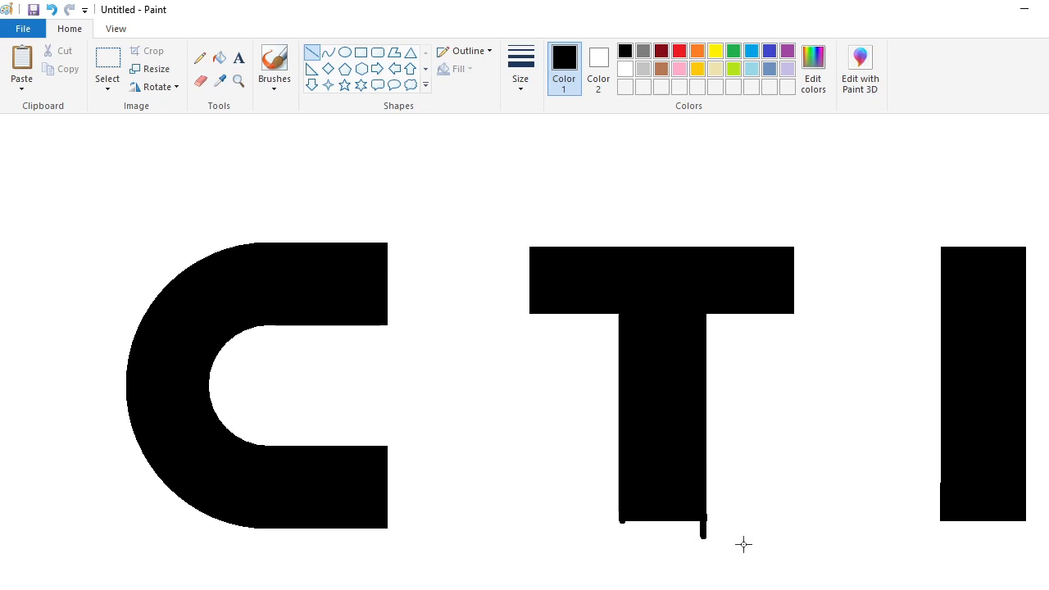
{"action": "left_click", "coordinate": [625, 69]}
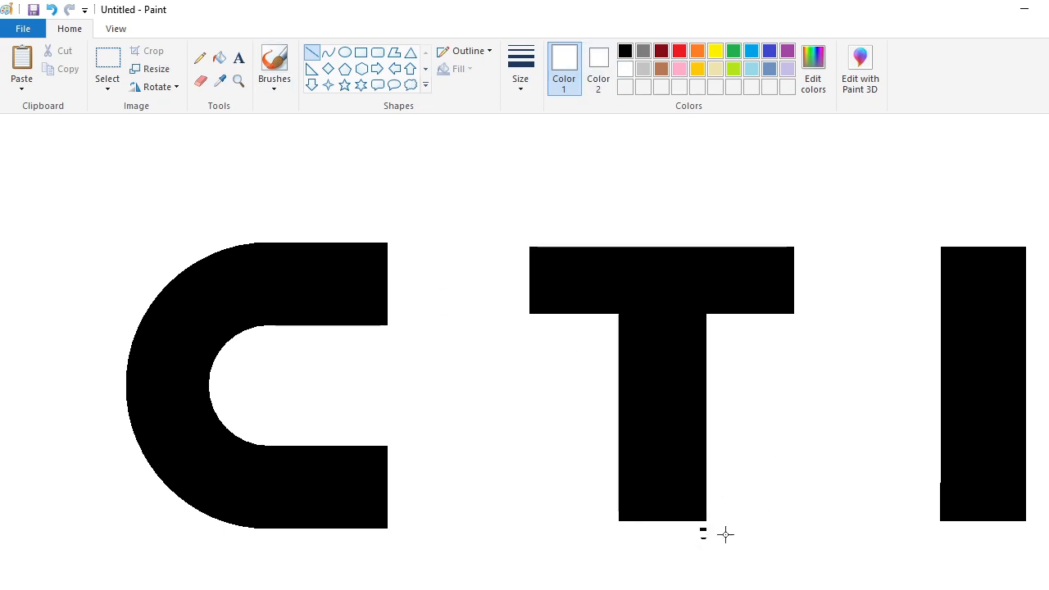
{"action": "left_click", "coordinate": [201, 81]}
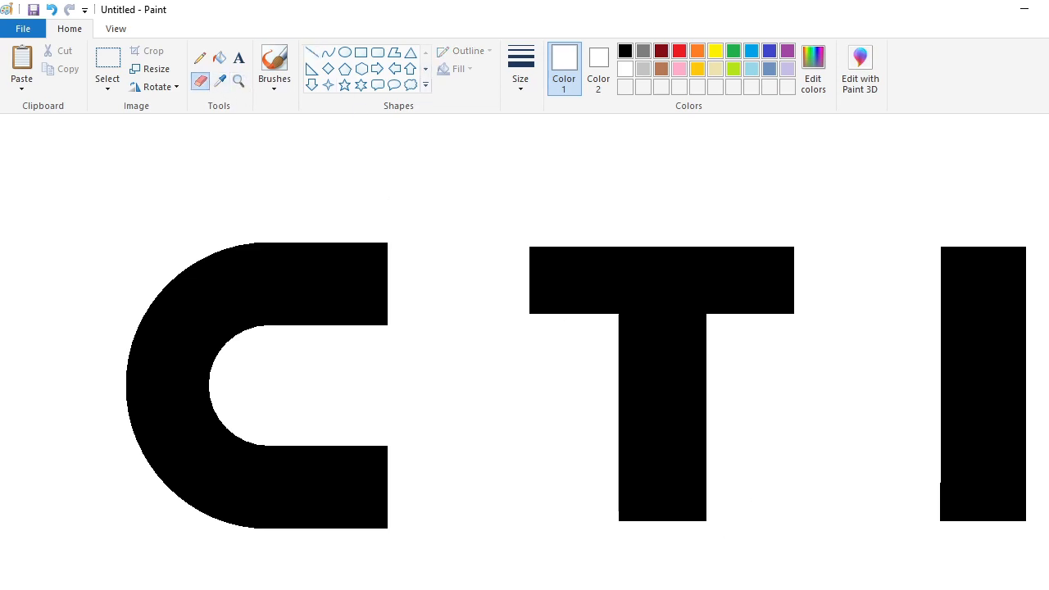
Trim the uneven edge of the I with a vertical white line
{"action": "scroll", "coordinate": [525, 385], "scroll_direction": "right", "scroll_amount": 5}
{"action": "left_click", "coordinate": [312, 51]}
{"action": "left_click_drag", "start_coordinate": [744, 234], "coordinate": [744, 572]}
Straighten the inner side of the P's stem below its bowl with a vertical white line
{"action": "scroll", "coordinate": [525, 385], "scroll_direction": "left", "scroll_amount": 15}
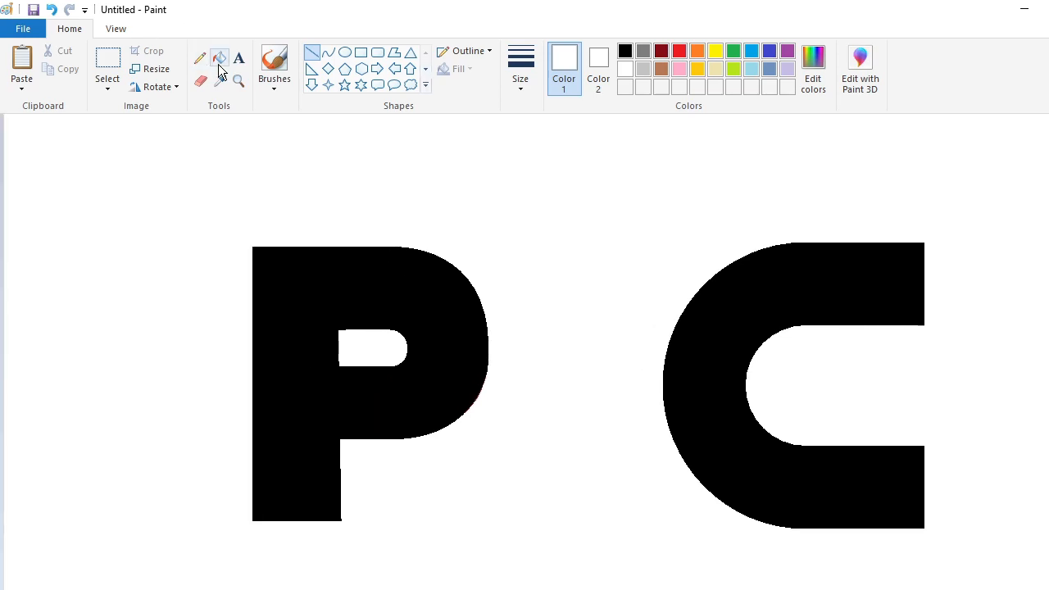
{"action": "left_click", "coordinate": [521, 78]}
{"action": "left_click", "coordinate": [541, 145]}
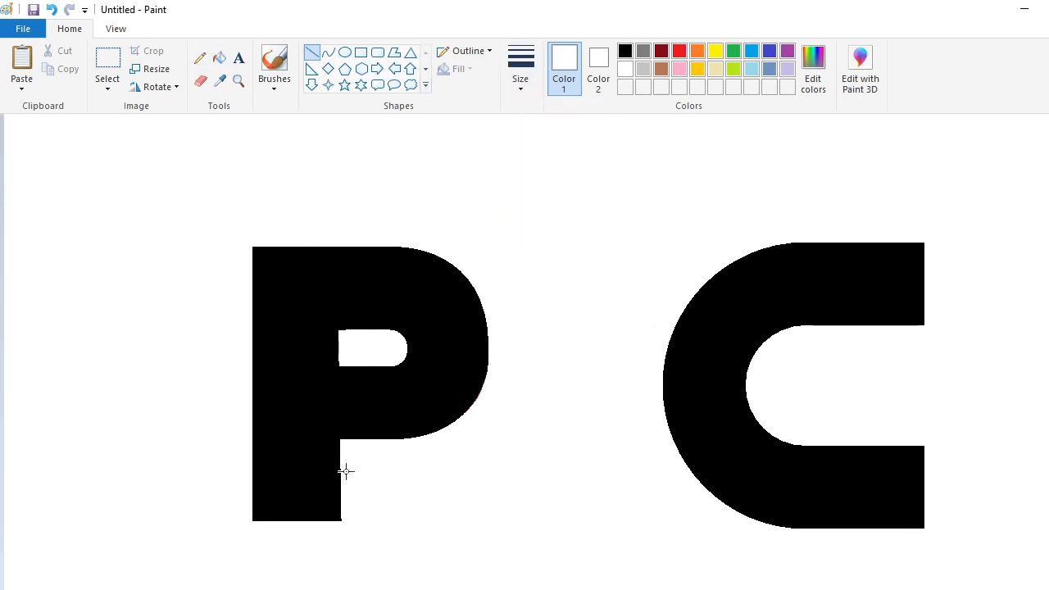
{"action": "left_click", "coordinate": [407, 500]}
{"action": "left_click", "coordinate": [108, 51]}
{"action": "left_click_drag", "start_coordinate": [178, 187], "coordinate": [530, 564]}
{"action": "left_click", "coordinate": [537, 564]}
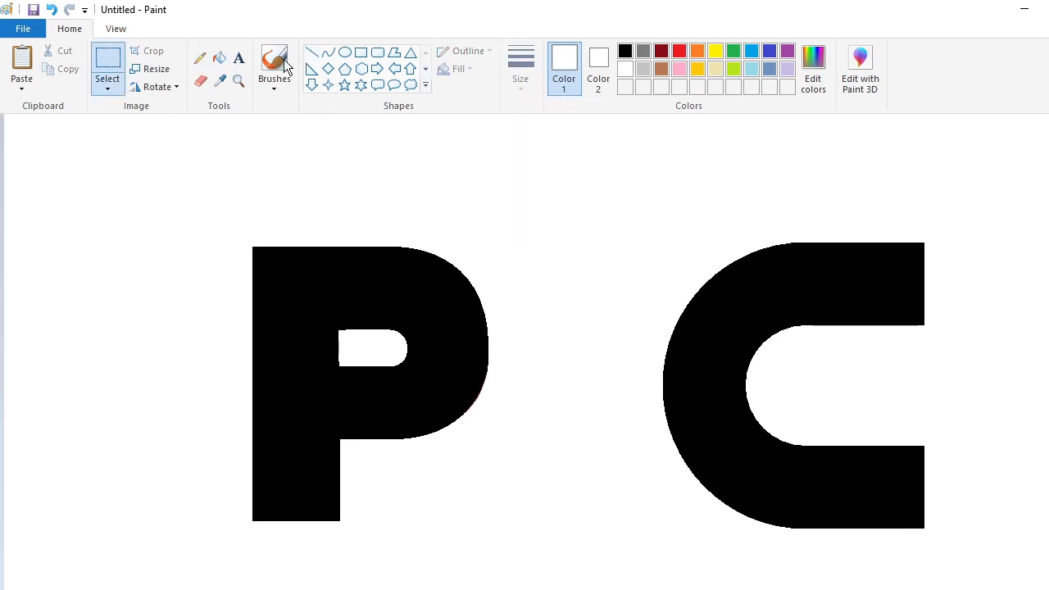
Fill the P red and then black again to even out its color
{"action": "left_click", "coordinate": [680, 51]}
{"action": "left_click", "coordinate": [220, 58]}
{"action": "left_click", "coordinate": [408, 309]}
{"action": "left_click", "coordinate": [624, 53]}
{"action": "left_click", "coordinate": [423, 267]}
Copy the whole P and fill the original white to remove it from the canvas
{"action": "left_click", "coordinate": [108, 58]}
{"action": "left_click_drag", "start_coordinate": [184, 155], "coordinate": [513, 581]}
{"action": "left_click", "coordinate": [543, 573]}
{"action": "left_click", "coordinate": [625, 70]}
{"action": "left_click", "coordinate": [220, 58]}
{"action": "left_click", "coordinate": [283, 278]}
Paste the P and place it over the C with the bottom edges of both letters level
{"action": "key", "text": "ctrl+v"}
{"action": "mouse_move", "coordinate": [260, 479]}
{"action": "left_mouse_down"}
{"action": "mouse_move", "coordinate": [817, 515]}
{"action": "mouse_move", "coordinate": [753, 518]}
{"action": "left_mouse_up"}
{"action": "left_click_drag", "start_coordinate": [653, 395], "coordinate": [505, 396]}
{"action": "key", "text": "Right"}
{"action": "key", "text": "Right"}
{"action": "key", "text": "Right"}
{"action": "key", "text": "Right"}
{"action": "key", "text": "Right"}
{"action": "key", "text": "Right"}
{"action": "key", "text": "Right"}
{"action": "key", "text": "Right"}
{"action": "key", "text": "Right"}
{"action": "key", "text": "Right"}
{"action": "key", "text": "Left"}
{"action": "key", "text": "Left"}
{"action": "key", "text": "Left"}
{"action": "key", "text": "Left"}
{"action": "key", "text": "Left"}
{"action": "key", "text": "Left"}
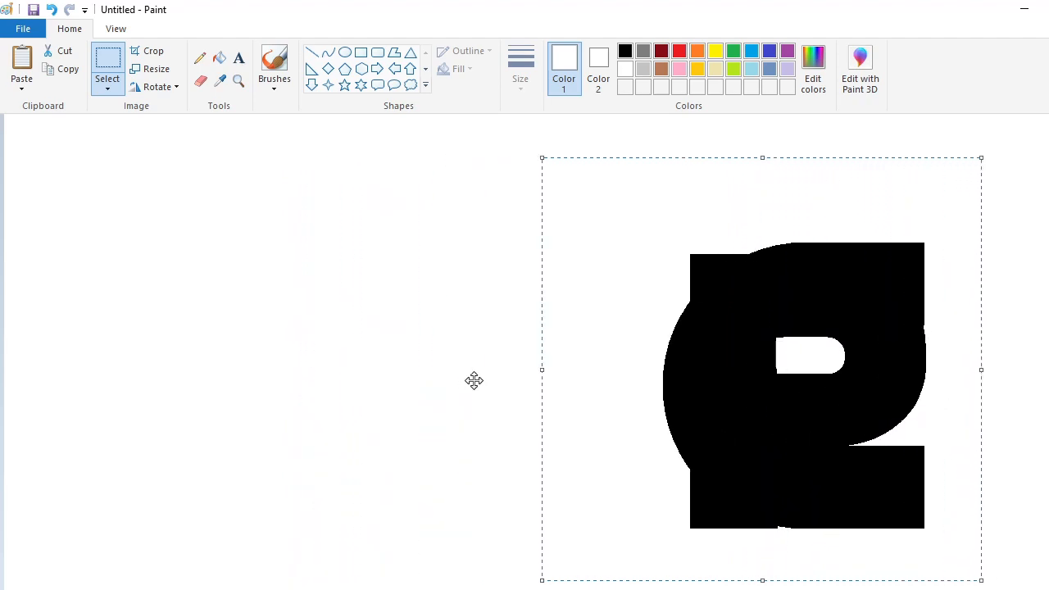
Move the pasted P to the near side of the C, with its bowl overlapping the C's curve and their top edges level
{"action": "key", "text": "Right"}
{"action": "key", "text": "Left"}
{"action": "key", "text": "Left"}
{"action": "key", "text": "Left"}
{"action": "key", "text": "Left"}
{"action": "key", "text": "Left"}
{"action": "key", "text": "Left"}
{"action": "key", "text": "Left"}
{"action": "key", "text": "Left"}
{"action": "key", "text": "Left"}
{"action": "key", "text": "Left"}
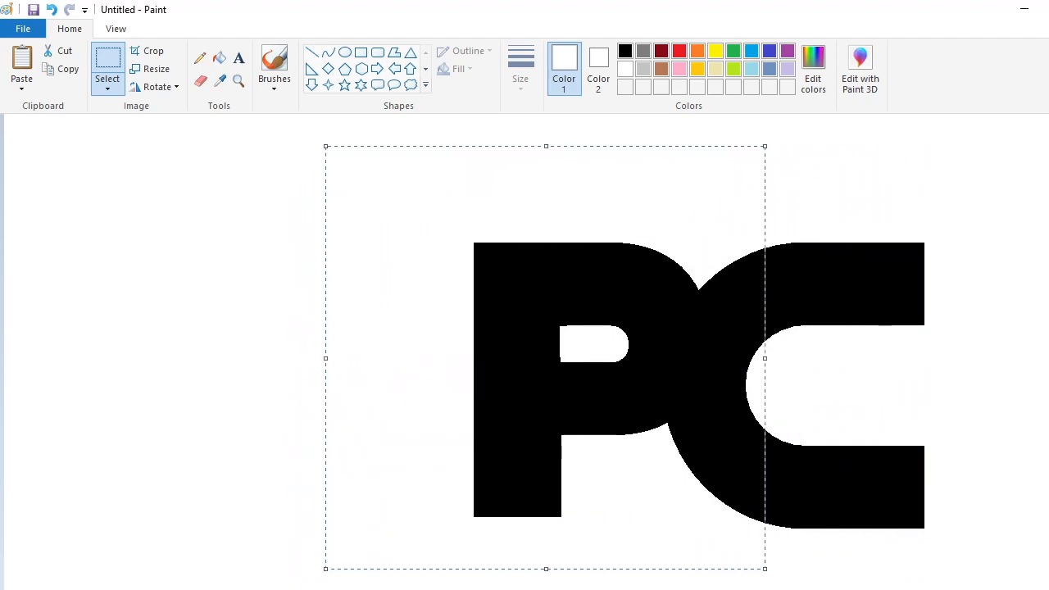
{"action": "key", "text": "Right"}
{"action": "key", "text": "Right"}
{"action": "key", "text": "Right"}
{"action": "key", "text": "Right"}
{"action": "key", "text": "Right"}
{"action": "key", "text": "Right"}
{"action": "key", "text": "Right"}
{"action": "key", "text": "Right"}
{"action": "key", "text": "Right"}
{"action": "key", "text": "Right"}
{"action": "left_click", "coordinate": [989, 431]}
Copy the lower end of the P's stem
{"action": "left_click", "coordinate": [107, 57]}
{"action": "left_click_drag", "start_coordinate": [410, 460], "coordinate": [580, 554]}
{"action": "left_click", "coordinate": [651, 513]}
{"action": "key", "text": "ctrl+v"}
{"action": "left_click_drag", "start_coordinate": [90, 147], "coordinate": [783, 504]}
{"action": "key", "text": "Left"}
{"action": "key", "text": "Left"}
{"action": "key", "text": "Left"}
{"action": "key", "text": "Left"}
{"action": "key", "text": "Left"}
{"action": "key", "text": "Left"}
{"action": "key", "text": "Left"}
{"action": "key", "text": "Left"}
{"action": "key", "text": "Left"}
{"action": "key", "text": "Left"}
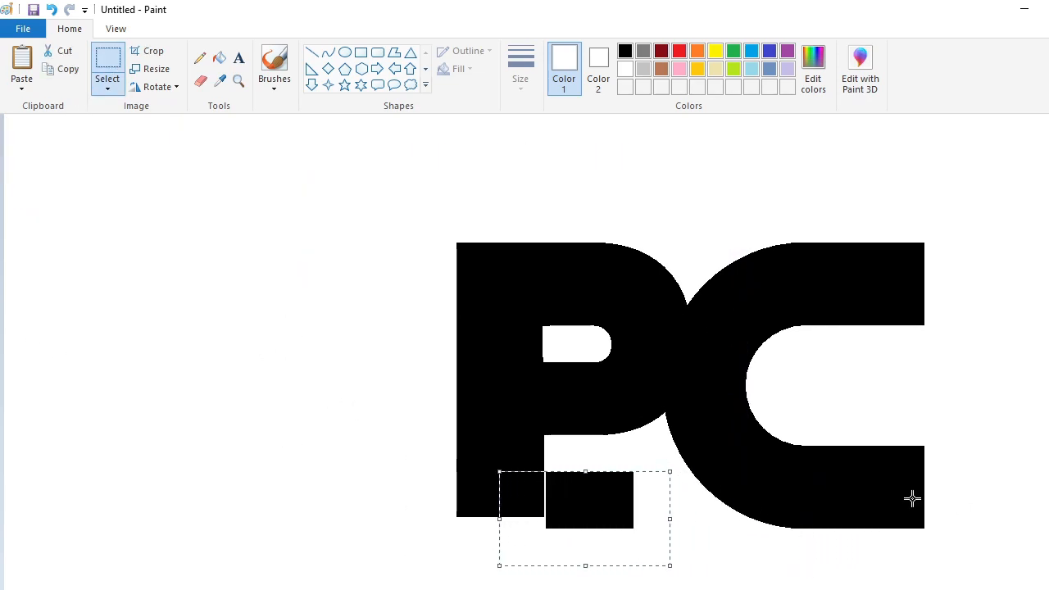
{"action": "key", "text": "Left"}
{"action": "key", "text": "Left"}
{"action": "key", "text": "Left"}
{"action": "key", "text": "Left"}
{"action": "left_click", "coordinate": [808, 473]}
{"action": "key", "text": "ctrl+z"}
Paste the copied stem piece onto the P's stem, extending it down level with the C's bottom edge
{"action": "key", "text": "ctrl+v"}
{"action": "left_click_drag", "start_coordinate": [61, 151], "coordinate": [764, 506]}
{"action": "key", "text": "Left"}
{"action": "key", "text": "Left"}
{"action": "key", "text": "Left"}
{"action": "key", "text": "Left"}
{"action": "key", "text": "Left"}
{"action": "key", "text": "Left"}
{"action": "key", "text": "Left"}
{"action": "key", "text": "Left"}
{"action": "key", "text": "Left"}
{"action": "key", "text": "Left"}
{"action": "key", "text": "Left"}
{"action": "key", "text": "Left"}
{"action": "key", "text": "Left"}
{"action": "key", "text": "Left"}
{"action": "key", "text": "Left"}
{"action": "key", "text": "Left"}
{"action": "key", "text": "Left"}
{"action": "key", "text": "Left"}
{"action": "key", "text": "Left"}
{"action": "key", "text": "Left"}
{"action": "key", "text": "Left"}
{"action": "key", "text": "Left"}
{"action": "key", "text": "Left"}
{"action": "key", "text": "Left"}
{"action": "key", "text": "Left"}
{"action": "key", "text": "Left"}
{"action": "key", "text": "Left"}
{"action": "key", "text": "Left"}
{"action": "key", "text": "Left"}
{"action": "key", "text": "Left"}
{"action": "left_click", "coordinate": [928, 519]}
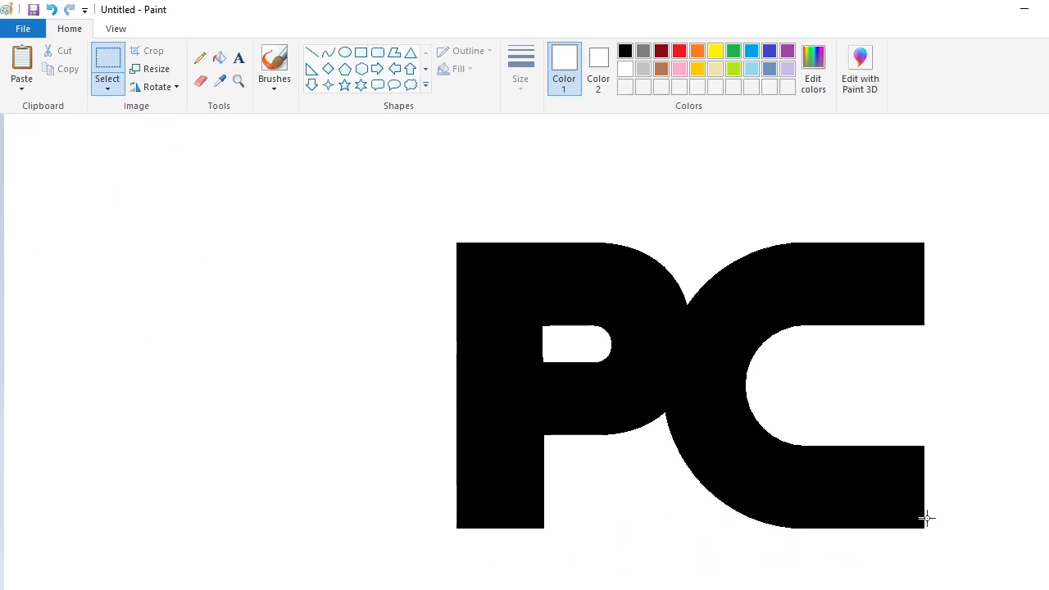
Choose a line thickness and black as the drawing color, and try a diagonal line from under the P's bowl past the baseline
{"action": "left_click", "coordinate": [313, 53]}
{"action": "left_click", "coordinate": [516, 91]}
{"action": "left_click", "coordinate": [537, 212]}
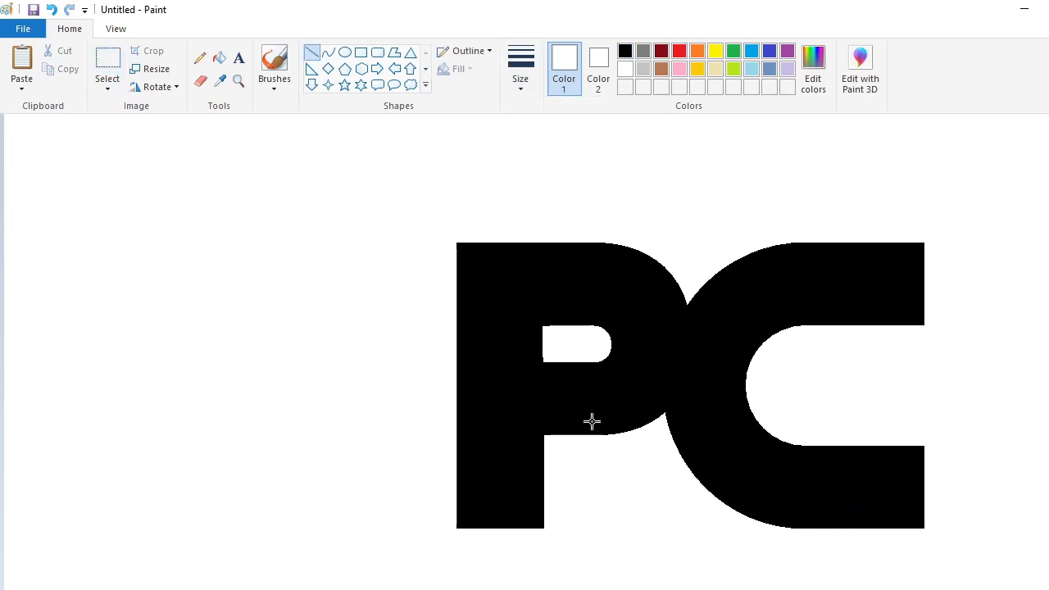
{"action": "left_click_drag", "start_coordinate": [606, 433], "coordinate": [752, 554]}
{"action": "left_click", "coordinate": [626, 52]}
{"action": "key", "text": "ctrl+z"}
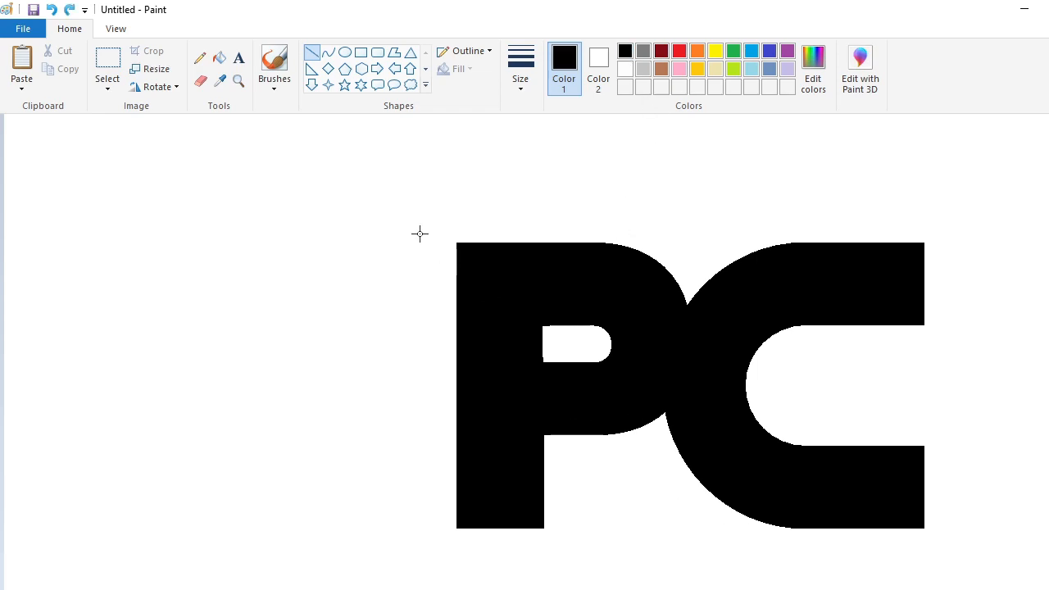
Draw a black curve from under the P's bowl to below the baseline, following the C's outer curve with a gap
{"action": "left_click", "coordinate": [329, 52]}
{"action": "left_click_drag", "start_coordinate": [609, 432], "coordinate": [773, 574]}
{"action": "left_click_drag", "start_coordinate": [690, 502], "coordinate": [675, 525]}
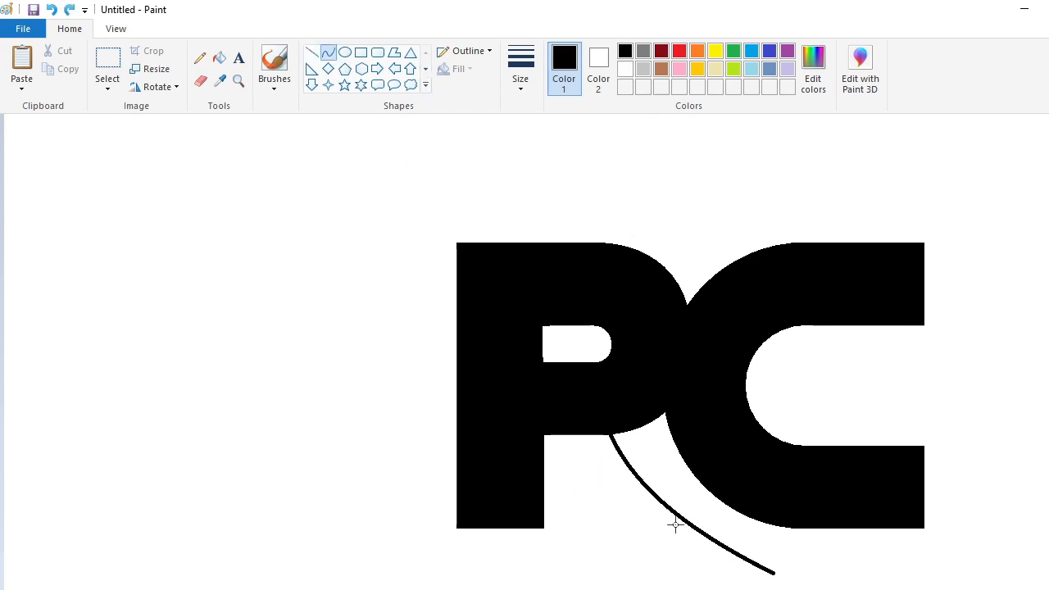
{"action": "left_click", "coordinate": [676, 525]}
{"action": "key", "text": "Right"}
{"action": "key", "text": "Right"}
{"action": "key", "text": "Right"}
{"action": "key", "text": "Right"}
{"action": "key", "text": "Right"}
{"action": "key", "text": "Right"}
{"action": "key", "text": "Right"}
{"action": "key", "text": "Right"}
{"action": "key", "text": "Right"}
{"action": "key", "text": "Right"}
{"action": "key", "text": "Right"}
{"action": "key", "text": "Up"}
{"action": "key", "text": "Up"}
{"action": "left_click", "coordinate": [938, 541]}
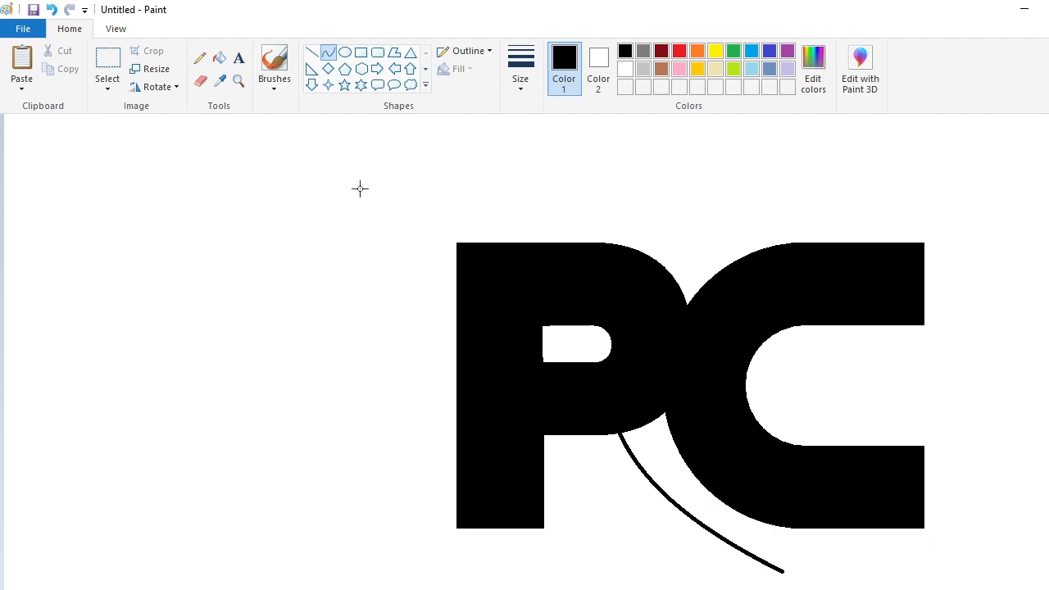
Close the leg with a black horizontal line along the baseline from the stem to the curve, and fill the enclosed area black
{"action": "left_click", "coordinate": [312, 53]}
{"action": "left_click_drag", "start_coordinate": [614, 518], "coordinate": [692, 518]}
{"action": "key", "text": "Down"}
{"action": "key", "text": "Down"}
{"action": "key", "text": "Down"}
{"action": "key", "text": "Down"}
{"action": "key", "text": "Down"}
{"action": "key", "text": "Down"}
{"action": "key", "text": "Down"}
{"action": "key", "text": "Down"}
{"action": "key", "text": "Down"}
{"action": "key", "text": "Down"}
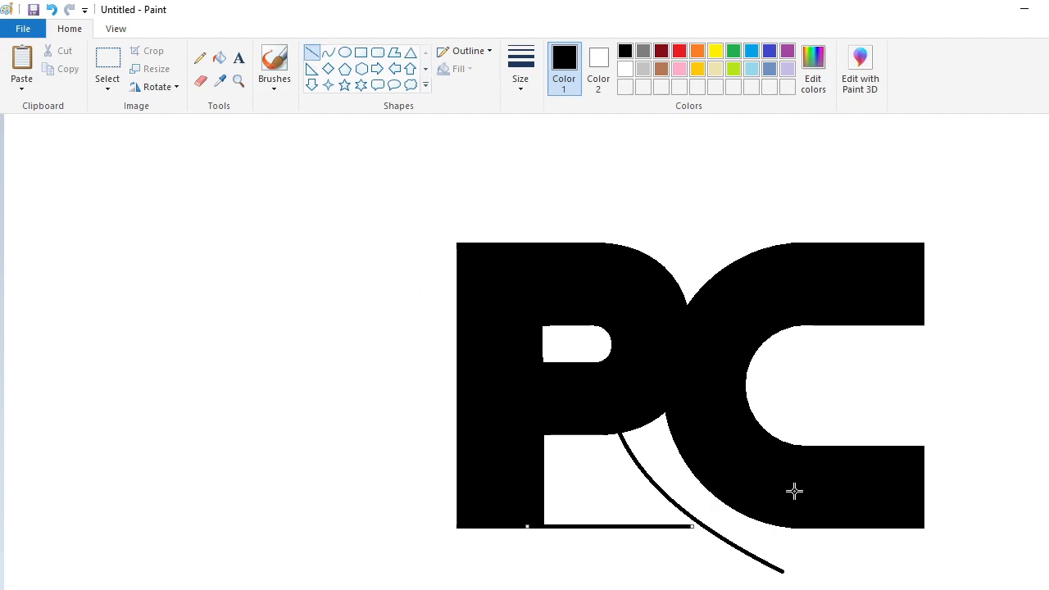
{"action": "left_click", "coordinate": [219, 59]}
{"action": "left_click", "coordinate": [590, 484]}
Trim the curve's tail below the baseline and fill it white to remove it
{"action": "left_click", "coordinate": [200, 80]}
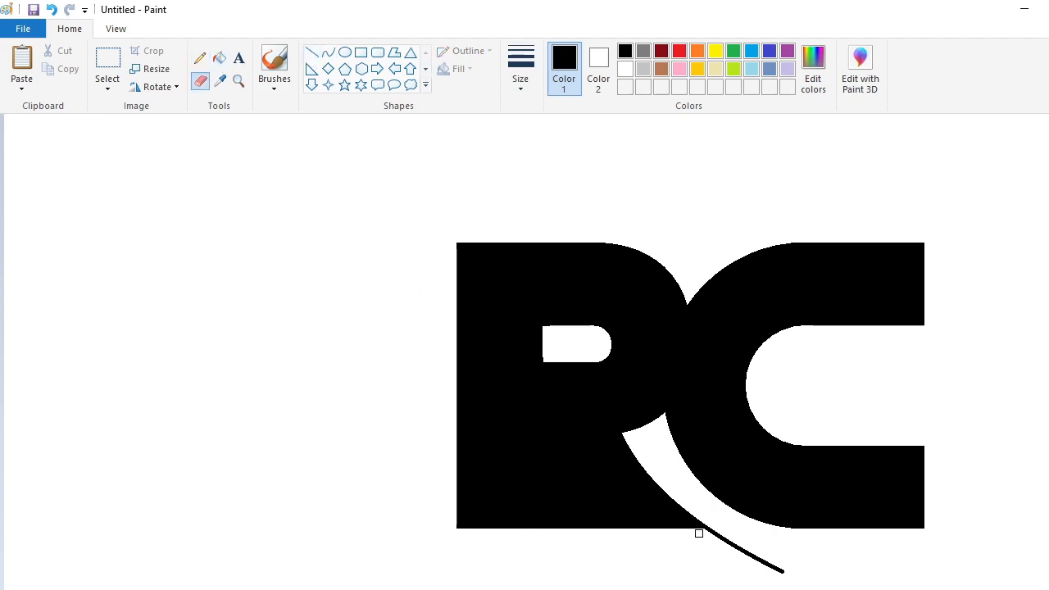
{"action": "left_click", "coordinate": [218, 57]}
{"action": "left_click", "coordinate": [626, 69]}
{"action": "left_click", "coordinate": [758, 557]}
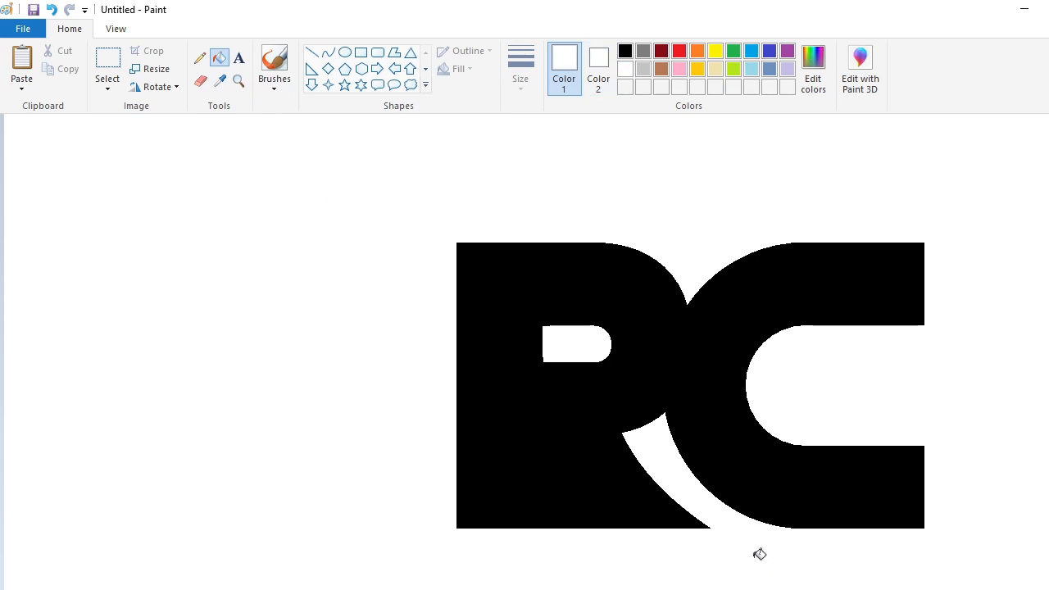
Fill the opening inside the R's bowl black, and switch to the Curve tool with red
{"action": "left_click", "coordinate": [625, 51]}
{"action": "left_click", "coordinate": [563, 341]}
{"action": "left_click", "coordinate": [328, 52]}
{"action": "left_click", "coordinate": [680, 51]}
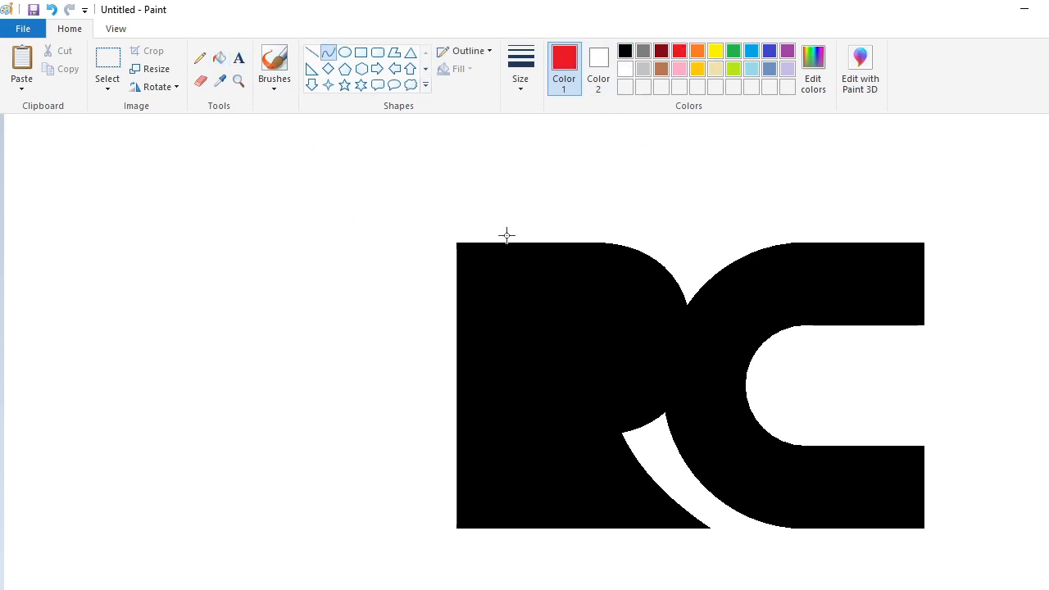
{"action": "mouse_move", "coordinate": [488, 240]}
{"action": "left_mouse_down"}
{"action": "mouse_move", "coordinate": [621, 534]}
{"action": "mouse_move", "coordinate": [658, 552]}
{"action": "left_mouse_up"}
{"action": "mouse_move", "coordinate": [504, 267]}
{"action": "left_mouse_down"}
{"action": "mouse_move", "coordinate": [530, 238]}
{"action": "mouse_move", "coordinate": [515, 517]}
{"action": "left_mouse_up"}
{"action": "key", "text": "ctrl+z"}
Draw a red S-shaped curve through the R from its top edge near the stem to below the leg's baseline
{"action": "mouse_move", "coordinate": [477, 238]}
{"action": "left_mouse_down"}
{"action": "mouse_move", "coordinate": [623, 530]}
{"action": "mouse_move", "coordinate": [657, 551]}
{"action": "left_mouse_up"}
{"action": "left_click_drag", "start_coordinate": [522, 267], "coordinate": [545, 221]}
{"action": "left_click_drag", "start_coordinate": [587, 354], "coordinate": [492, 483]}
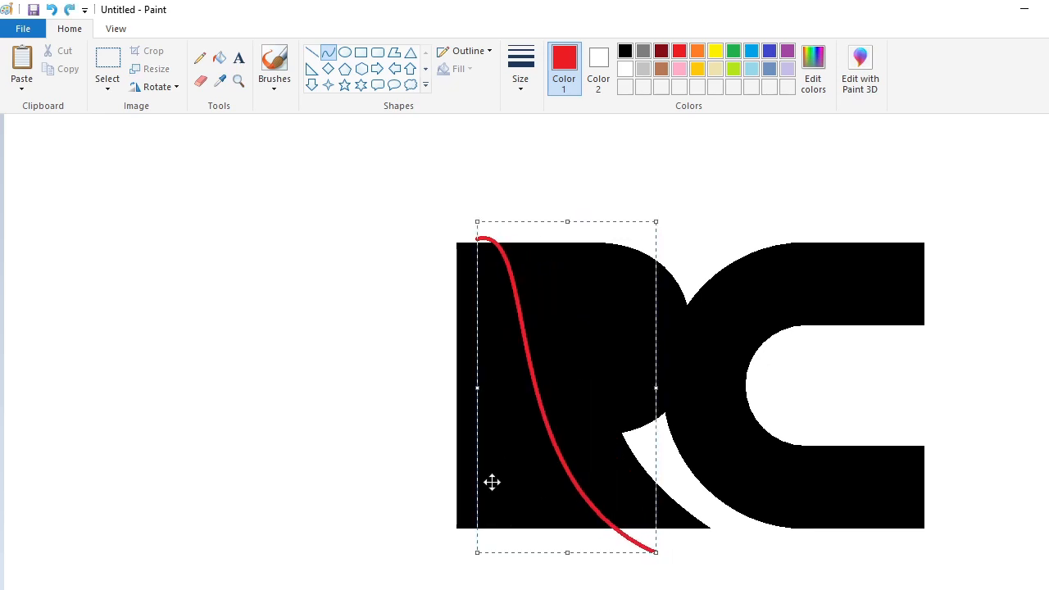
{"action": "key", "text": "Right"}
{"action": "key", "text": "Right"}
{"action": "key", "text": "Right"}
{"action": "key", "text": "Right"}
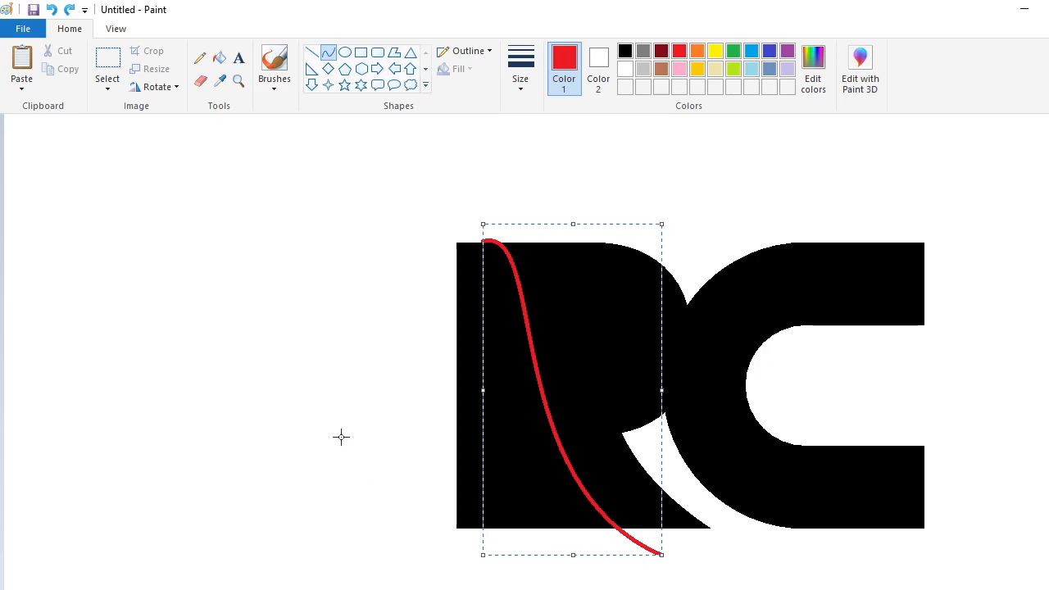
Thicken the red curve into a wide band across the R and place it
{"action": "key", "text": "ctrl+plus"}
{"action": "key", "text": "ctrl+plus"}
{"action": "key", "text": "ctrl+plus"}
{"action": "key", "text": "ctrl+plus"}
{"action": "key", "text": "ctrl+plus"}
{"action": "key", "text": "ctrl+plus"}
{"action": "key", "text": "ctrl+plus"}
{"action": "key", "text": "ctrl+plus"}
{"action": "key", "text": "ctrl+plus"}
{"action": "key", "text": "ctrl+plus"}
{"action": "key", "text": "ctrl+plus"}
{"action": "key", "text": "ctrl+plus"}
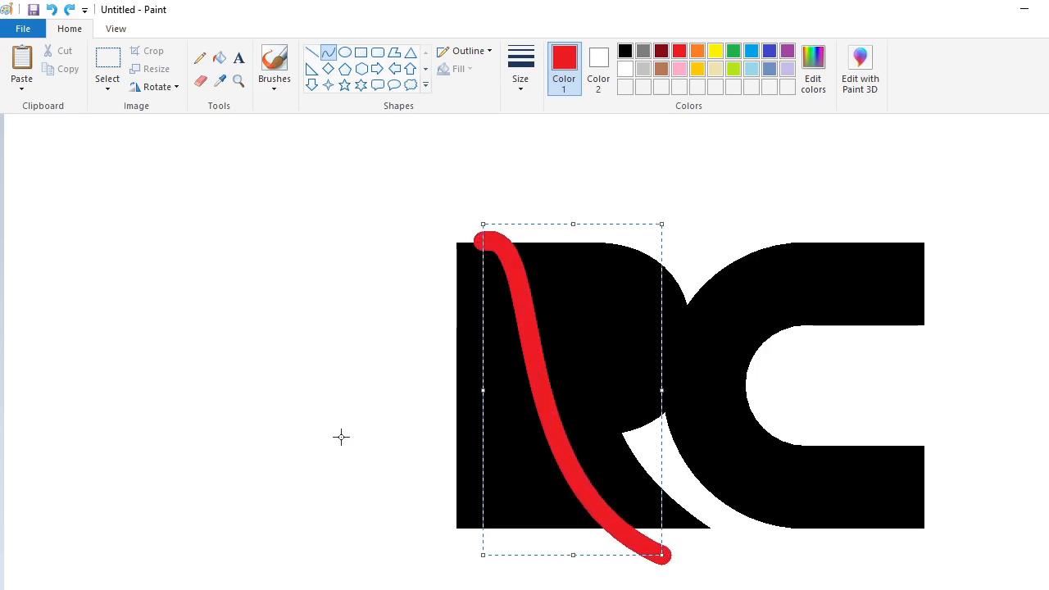
{"action": "left_click", "coordinate": [220, 379]}
Fill the red band white to split the R, clean its top corner with a short white line, and choose a line thickness
{"action": "left_click", "coordinate": [219, 57]}
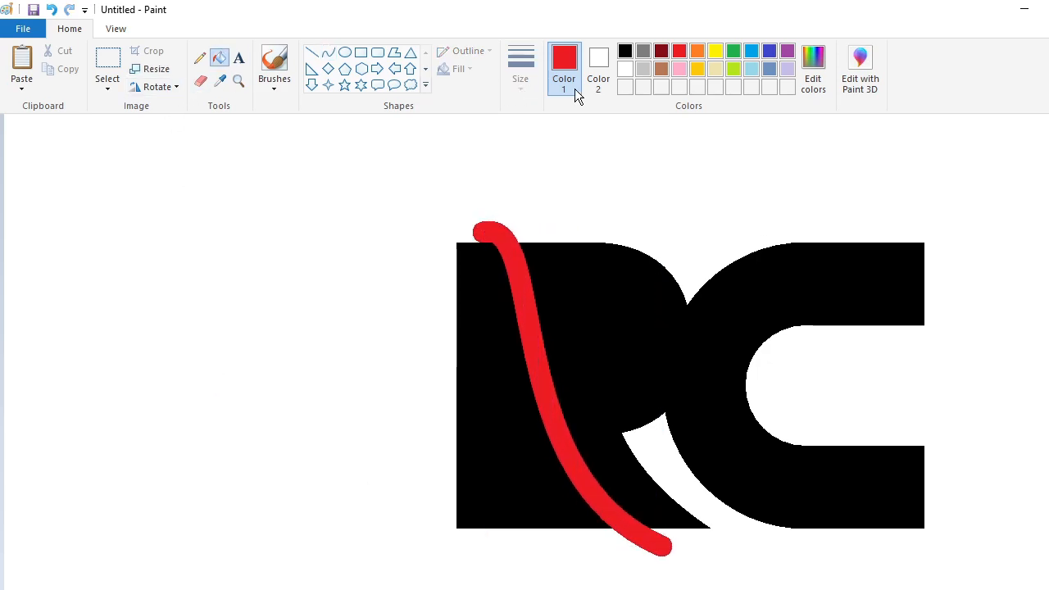
{"action": "left_click", "coordinate": [625, 69]}
{"action": "left_click", "coordinate": [554, 412]}
{"action": "left_click", "coordinate": [310, 52]}
{"action": "left_click_drag", "start_coordinate": [502, 248], "coordinate": [484, 237]}
{"action": "left_click", "coordinate": [521, 82]}
{"action": "left_click", "coordinate": [533, 210]}
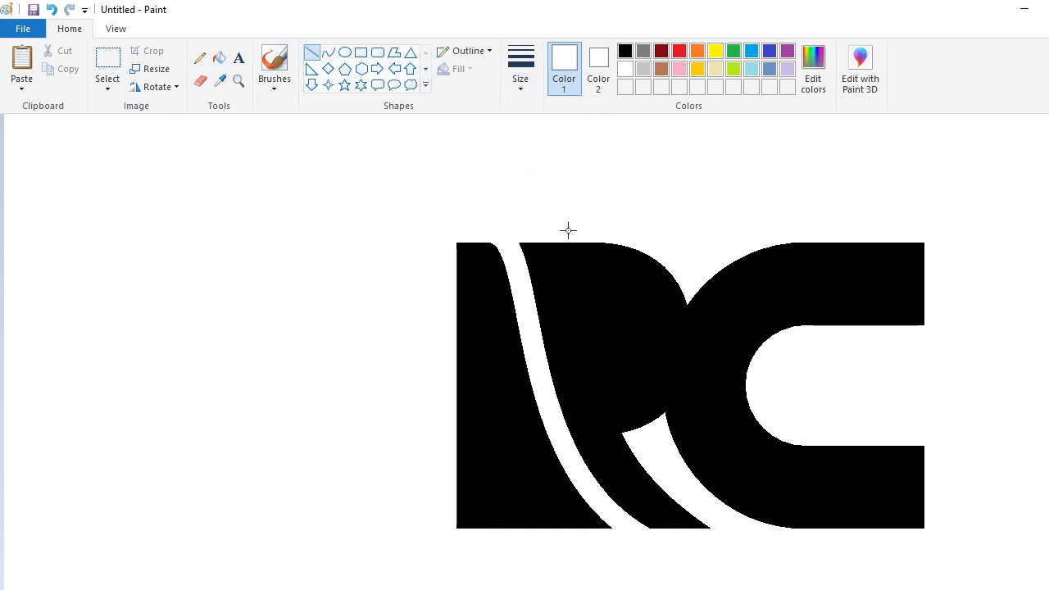
Move the T beside the C, leaving a narrow gap and aligning its top edge with the C's top
{"action": "scroll", "coordinate": [545, 469], "scroll_direction": "right", "scroll_amount": 7}
{"action": "left_click", "coordinate": [107, 59]}
{"action": "left_click_drag", "start_coordinate": [448, 196], "coordinate": [802, 566]}
{"action": "left_click_drag", "start_coordinate": [648, 338], "coordinate": [380, 340]}
{"action": "key", "text": "Up"}
{"action": "key", "text": "Right"}
{"action": "key", "text": "Right"}
{"action": "key", "text": "Right"}
{"action": "key", "text": "Right"}
{"action": "key", "text": "Right"}
{"action": "key", "text": "Right"}
{"action": "key", "text": "Right"}
{"action": "key", "text": "Right"}
{"action": "key", "text": "Right"}
{"action": "key", "text": "Right"}
{"action": "key", "text": "Right"}
{"action": "key", "text": "Right"}
{"action": "key", "text": "Right"}
{"action": "key", "text": "Right"}
{"action": "key", "text": "Right"}
{"action": "key", "text": "Right"}
{"action": "key", "text": "Right"}
{"action": "key", "text": "Right"}
{"action": "key", "text": "Right"}
{"action": "key", "text": "Right"}
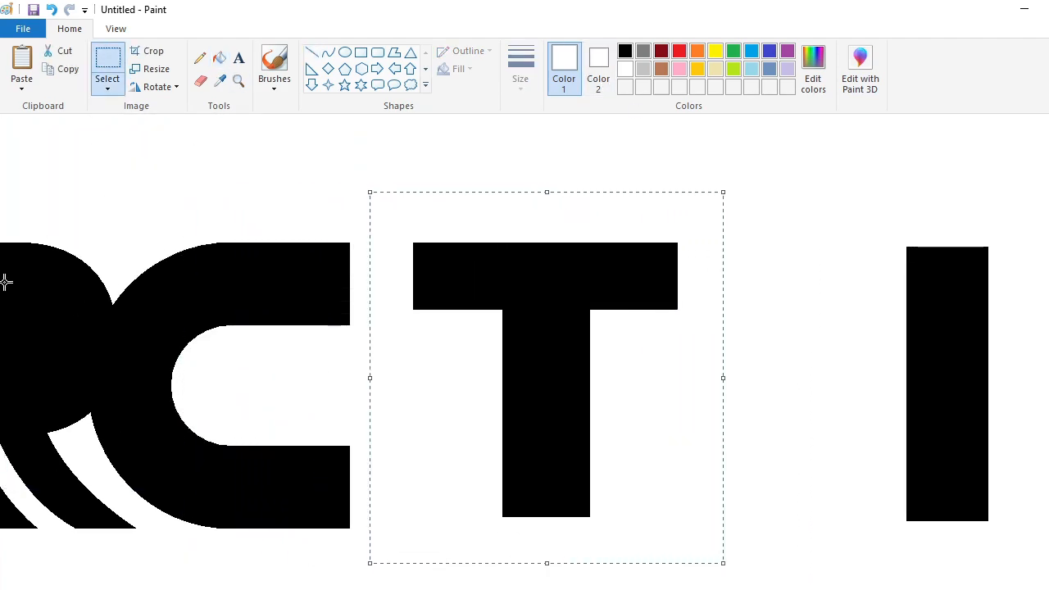
{"action": "key", "text": "Left"}
{"action": "key", "text": "Left"}
{"action": "key", "text": "Left"}
{"action": "key", "text": "Left"}
{"action": "key", "text": "Left"}
{"action": "key", "text": "Left"}
{"action": "key", "text": "Left"}
{"action": "key", "text": "Left"}
{"action": "key", "text": "Left"}
{"action": "key", "text": "Left"}
{"action": "key", "text": "Left"}
Copy the I and place the copy just beyond the T's crossbar, aligned with its top edge
{"action": "left_click_drag", "start_coordinate": [796, 189], "coordinate": [1030, 547]}
{"action": "key", "text": "ctrl+c"}
{"action": "key", "text": "ctrl+v"}
{"action": "left_click_drag", "start_coordinate": [138, 248], "coordinate": [577, 318]}
{"action": "key", "text": "Right"}
{"action": "key", "text": "Right"}
{"action": "key", "text": "Right"}
{"action": "key", "text": "Right"}
{"action": "key", "text": "Right"}
{"action": "key", "text": "Right"}
{"action": "key", "text": "Right"}
{"action": "key", "text": "Right"}
{"action": "key", "text": "Right"}
{"action": "key", "text": "Right"}
{"action": "key", "text": "Right"}
{"action": "key", "text": "Right"}
{"action": "key", "text": "Right"}
{"action": "key", "text": "Right"}
{"action": "key", "text": "Right"}
{"action": "key", "text": "Right"}
{"action": "key", "text": "Right"}
{"action": "key", "text": "Right"}
{"action": "key", "text": "Right"}
{"action": "key", "text": "Right"}
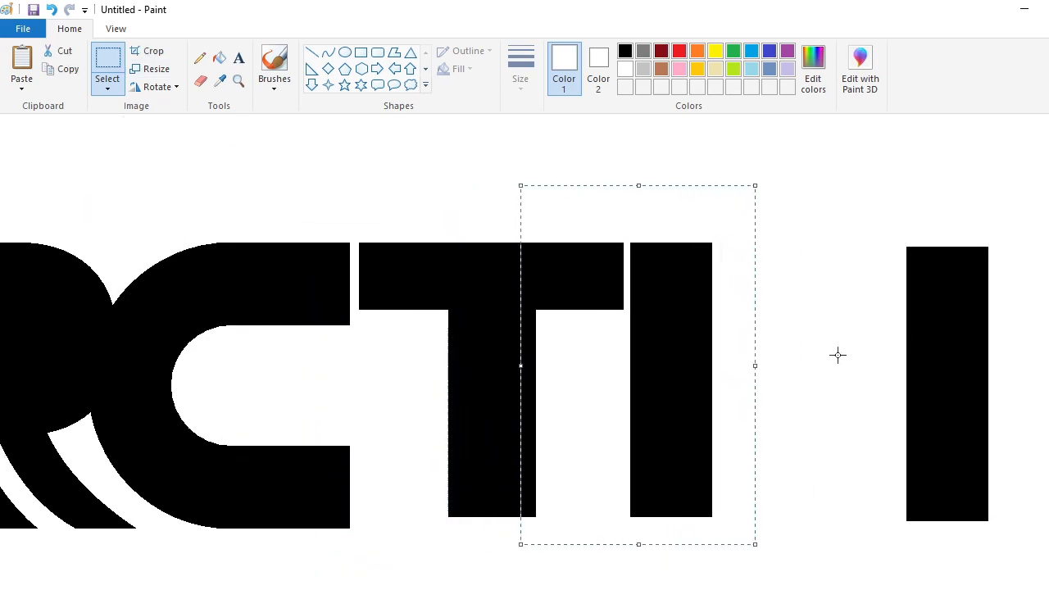
Deselect the copied I and fill the original I white to remove it
{"action": "left_click", "coordinate": [813, 358]}
{"action": "left_click", "coordinate": [220, 58]}
{"action": "left_click", "coordinate": [921, 366]}
{"action": "scroll", "coordinate": [525, 385], "scroll_direction": "left", "scroll_amount": 3}
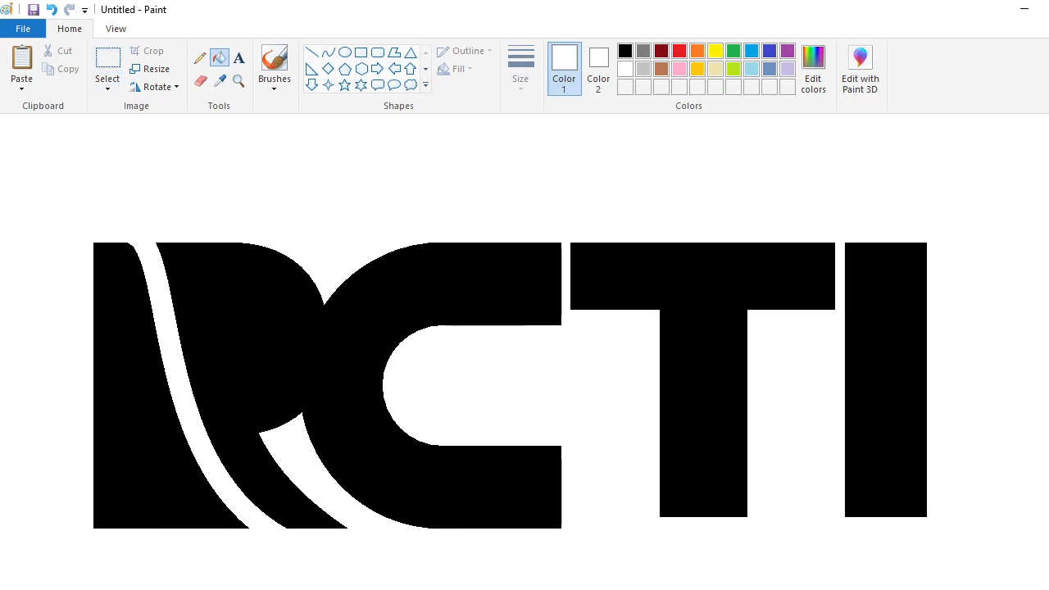
Draw black lines extending the C's upper-arm underside beneath the T's crossbar and joining the crossbar's ends to it
{"action": "left_click", "coordinate": [312, 52]}
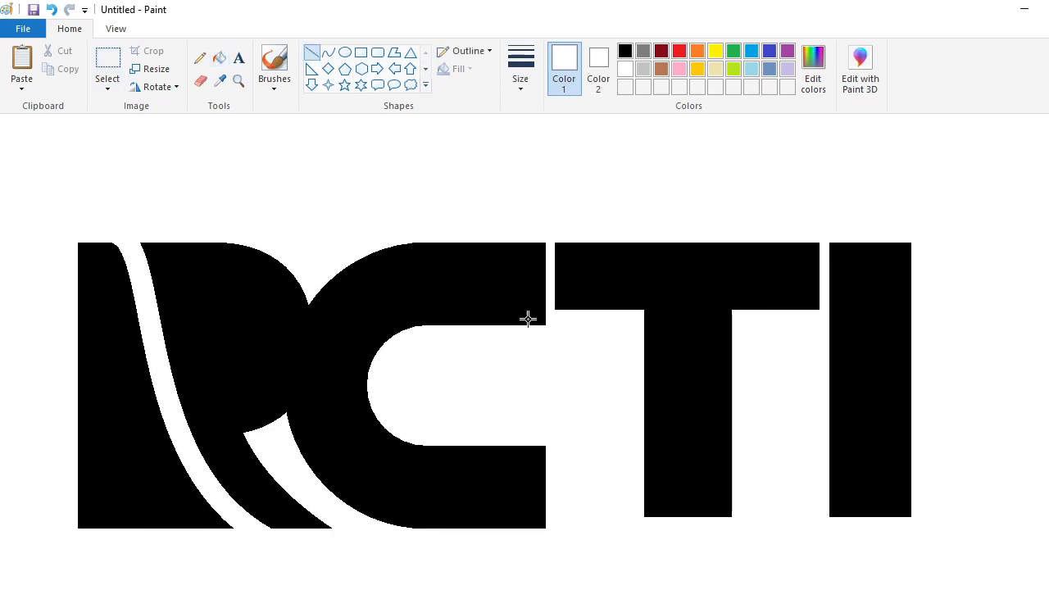
{"action": "left_click", "coordinate": [626, 51]}
{"action": "key", "text": "Down"}
{"action": "key", "text": "Down"}
{"action": "key", "text": "Down"}
{"action": "left_click", "coordinate": [530, 89]}
{"action": "left_click", "coordinate": [561, 178]}
{"action": "key", "text": "Down"}
{"action": "key", "text": "Down"}
{"action": "left_click", "coordinate": [626, 172]}
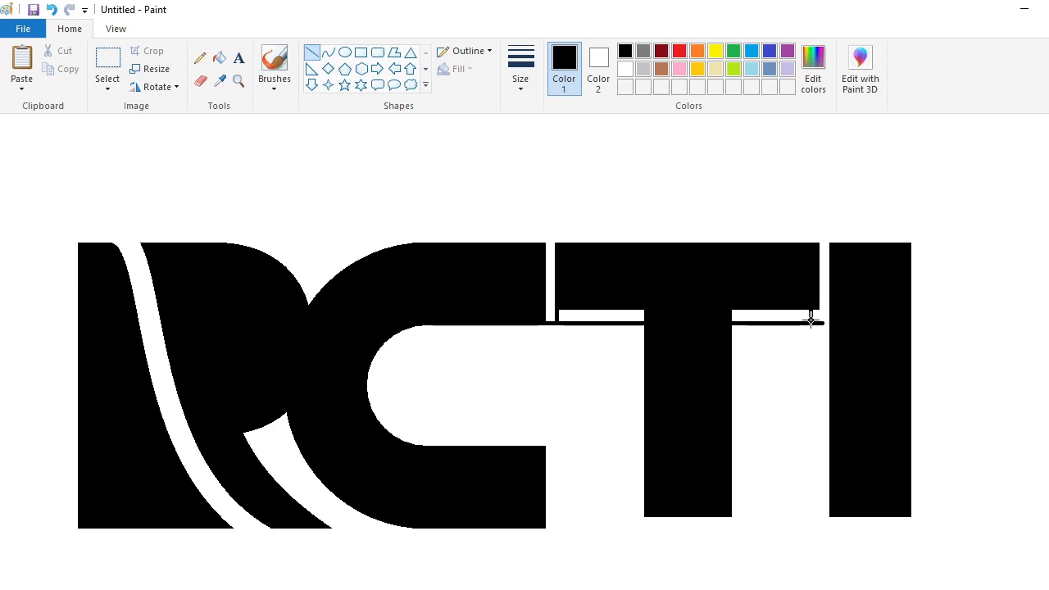
Fill both gaps beneath the T's crossbar black to thicken it
{"action": "left_click", "coordinate": [219, 57]}
{"action": "left_click", "coordinate": [623, 316]}
{"action": "left_click", "coordinate": [775, 316]}
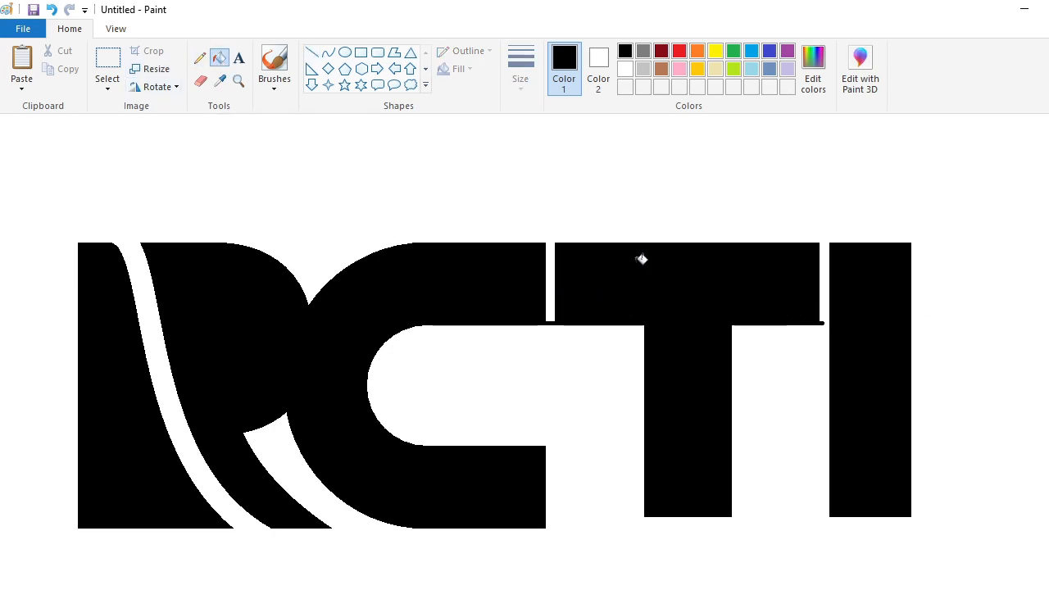
Erase the line ends around the T's crossbar and extend the T and I down to the C's baseline
{"action": "left_click", "coordinate": [200, 79]}
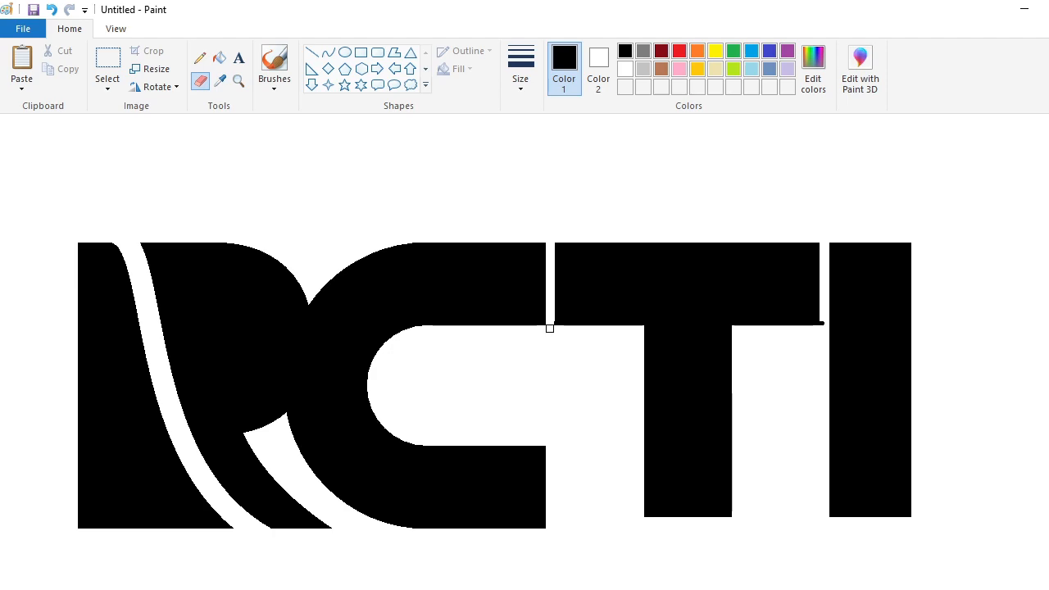
{"action": "left_click", "coordinate": [108, 62]}
{"action": "left_click_drag", "start_coordinate": [597, 415], "coordinate": [995, 569]}
{"action": "mouse_move", "coordinate": [669, 560]}
{"action": "left_mouse_down"}
{"action": "mouse_move", "coordinate": [628, 457]}
{"action": "mouse_move", "coordinate": [644, 574]}
{"action": "mouse_move", "coordinate": [552, 573]}
{"action": "mouse_move", "coordinate": [668, 573]}
{"action": "left_mouse_up"}
{"action": "key", "text": "Escape"}
{"action": "left_click_drag", "start_coordinate": [546, 589], "coordinate": [463, 589]}
Try outlining a beak shape inside the R's bowl with red curves running from the white band
{"action": "left_click", "coordinate": [328, 55]}
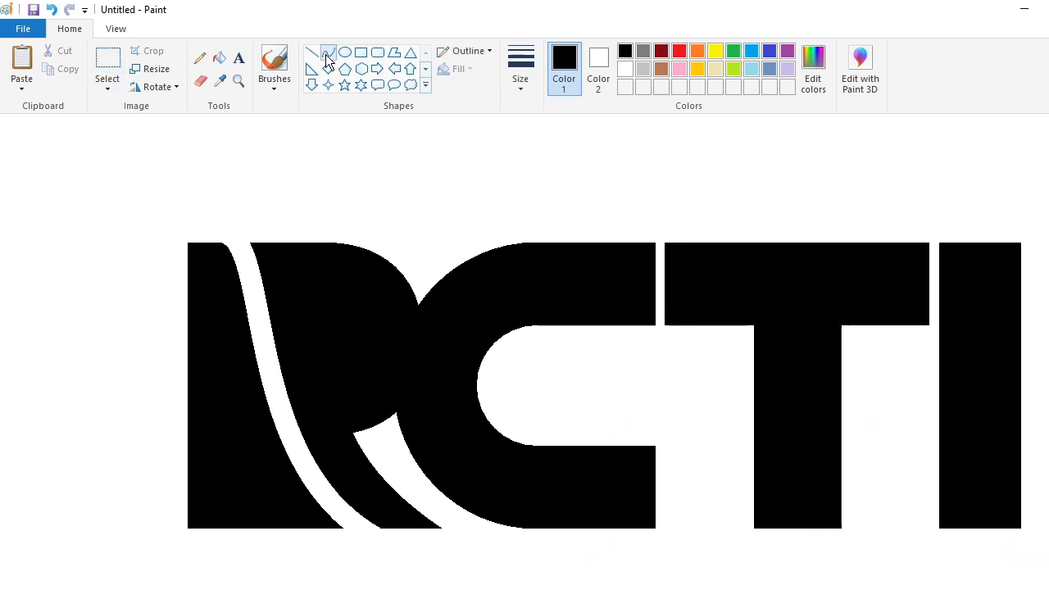
{"action": "left_click", "coordinate": [680, 52]}
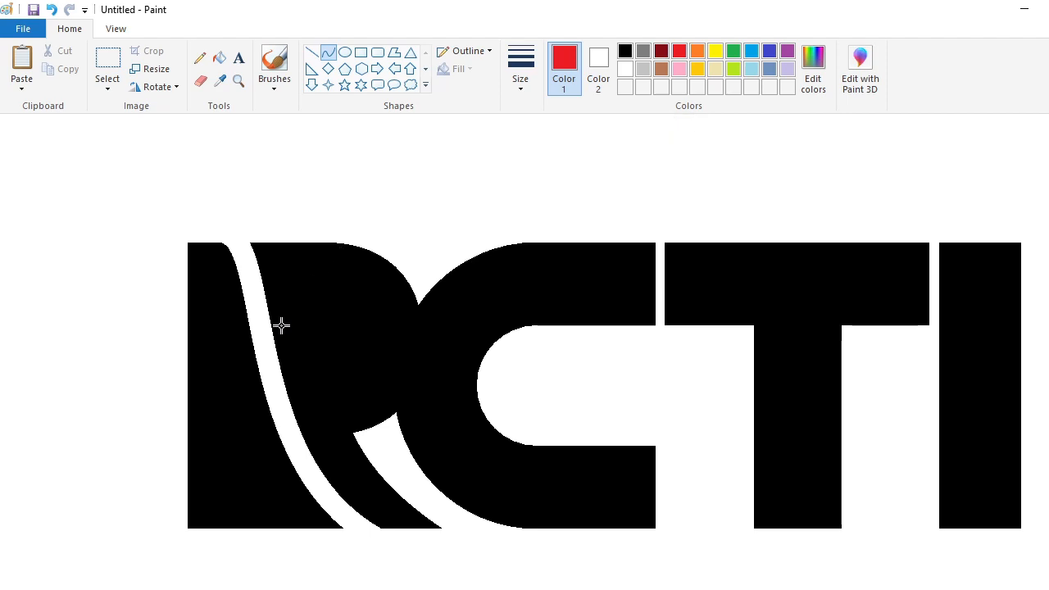
{"action": "mouse_move", "coordinate": [353, 311]}
{"action": "left_mouse_down"}
{"action": "mouse_move", "coordinate": [264, 306]}
{"action": "mouse_move", "coordinate": [295, 290]}
{"action": "left_mouse_up"}
{"action": "left_click", "coordinate": [295, 290]}
{"action": "left_click", "coordinate": [521, 70]}
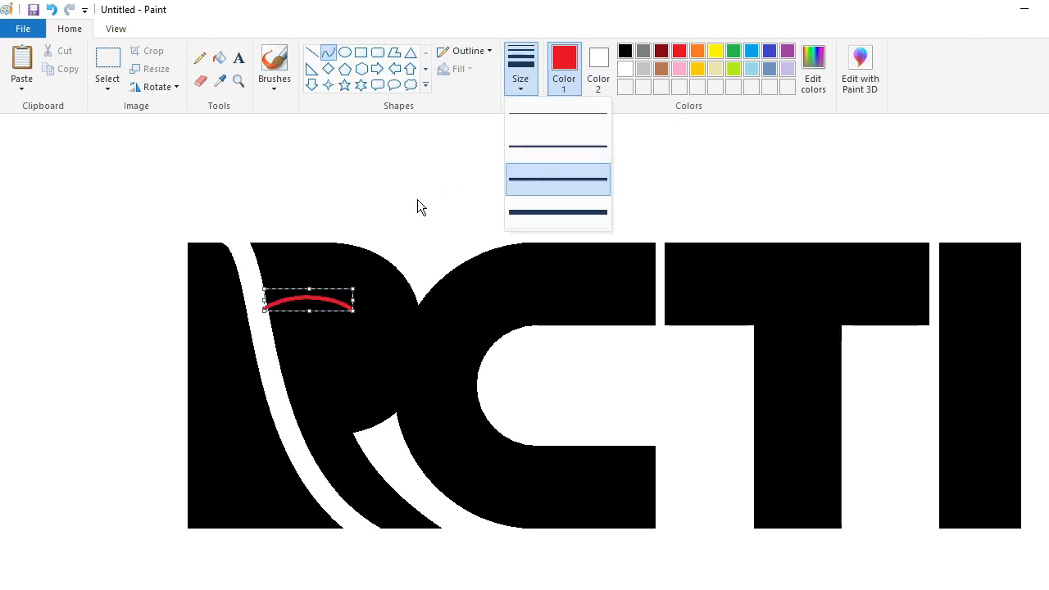
{"action": "left_click", "coordinate": [537, 190]}
{"action": "left_click", "coordinate": [349, 311]}
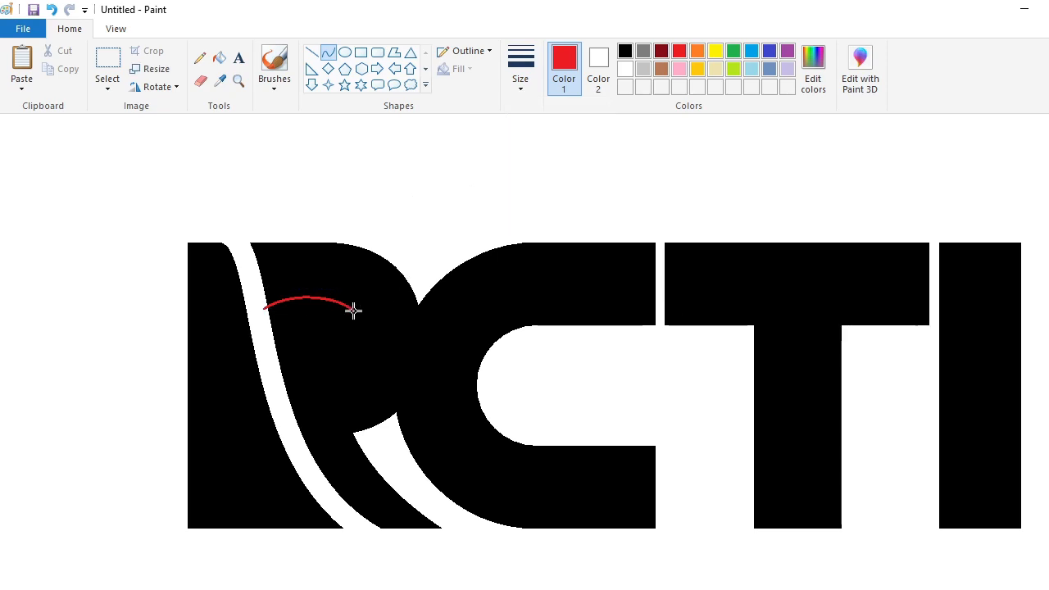
{"action": "left_click_drag", "start_coordinate": [407, 349], "coordinate": [288, 414]}
{"action": "left_click_drag", "start_coordinate": [393, 367], "coordinate": [330, 349]}
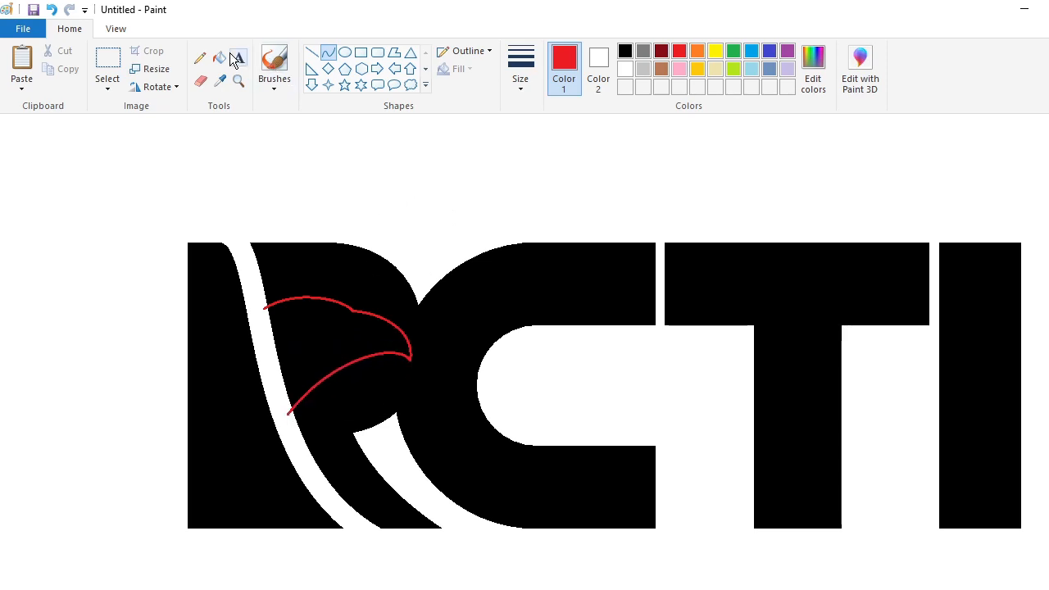
Fill the red beak outline inside the R's bowl white
{"action": "left_click", "coordinate": [219, 59]}
{"action": "left_click", "coordinate": [679, 52]}
{"action": "left_click", "coordinate": [328, 341]}
{"action": "left_click", "coordinate": [626, 70]}
{"action": "left_click", "coordinate": [300, 334]}
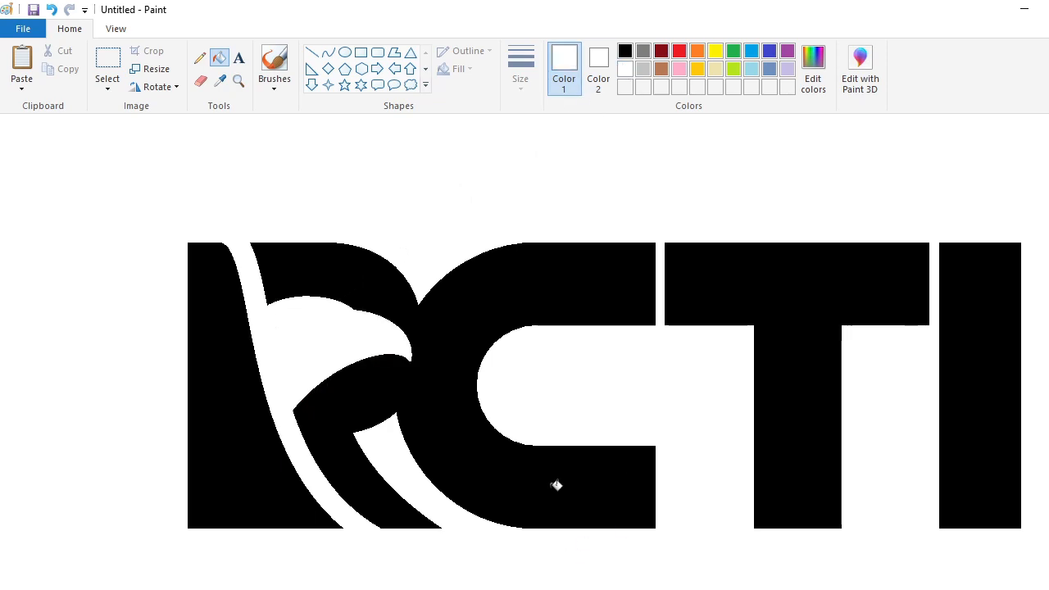
Undo the beak shape and draw a thick red horizontal line from the R's bowl past the I, along the C's upper-arm underside
{"action": "left_click", "coordinate": [680, 52]}
{"action": "left_click", "coordinate": [312, 52]}
{"action": "left_click", "coordinate": [521, 70]}
{"action": "left_click", "coordinate": [541, 211]}
{"action": "mouse_move", "coordinate": [326, 304]}
{"action": "left_mouse_down"}
{"action": "mouse_move", "coordinate": [1048, 305]}
{"action": "mouse_move", "coordinate": [1045, 325]}
{"action": "left_mouse_up"}
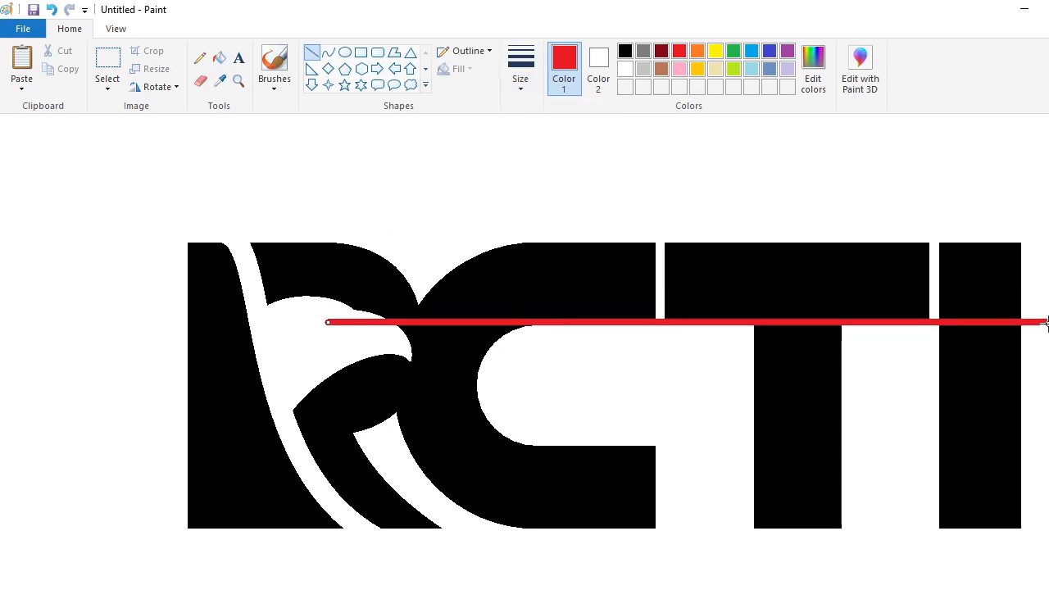
{"action": "key", "text": "ctrl+z"}
{"action": "key", "text": "ctrl+z"}
{"action": "key", "text": "ctrl+z"}
{"action": "mouse_move", "coordinate": [368, 312]}
{"action": "left_mouse_down"}
{"action": "mouse_move", "coordinate": [902, 309]}
{"action": "mouse_move", "coordinate": [1045, 379]}
{"action": "left_mouse_up"}
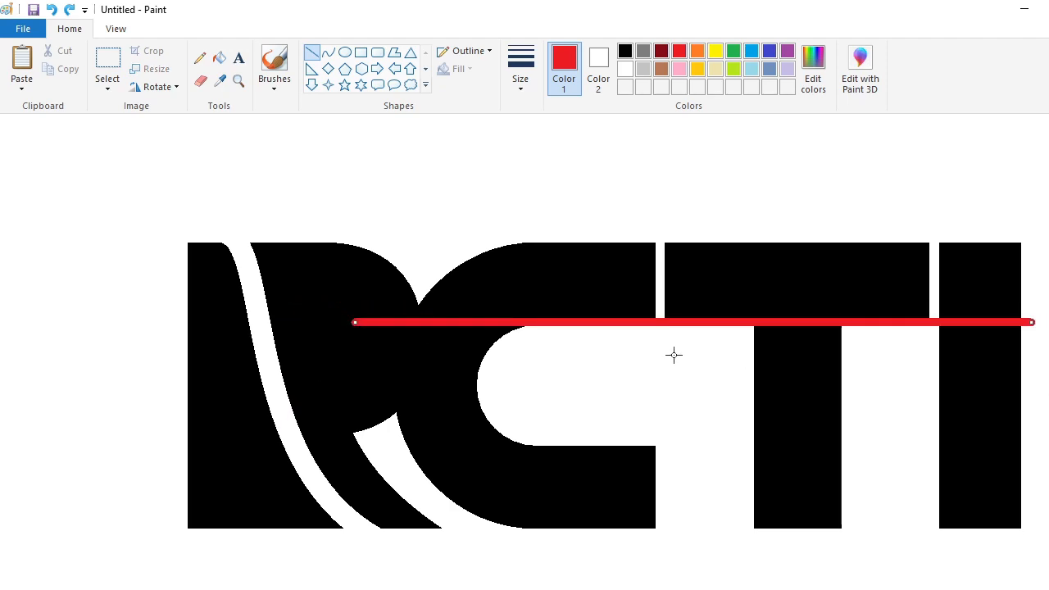
{"action": "key", "text": "Up"}
{"action": "key", "text": "Up"}
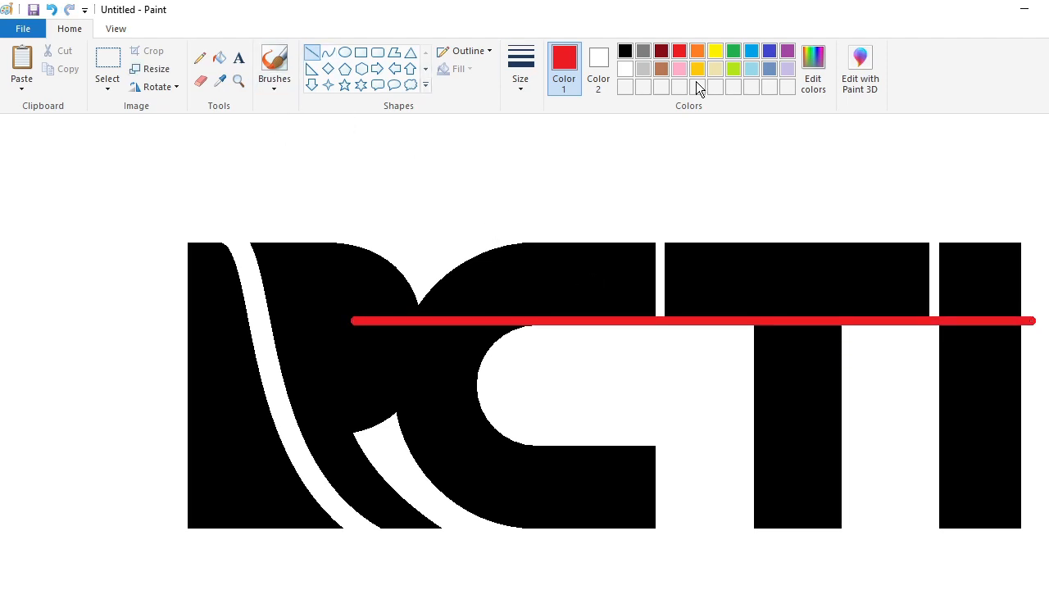
Draw a thin purple arched curve from the R's white band to the start section of the red line
{"action": "left_click", "coordinate": [328, 52]}
{"action": "left_click", "coordinate": [788, 52]}
{"action": "left_click_drag", "start_coordinate": [376, 316], "coordinate": [259, 309]}
{"action": "left_click", "coordinate": [521, 73]}
{"action": "left_click_drag", "start_coordinate": [316, 309], "coordinate": [314, 287]}
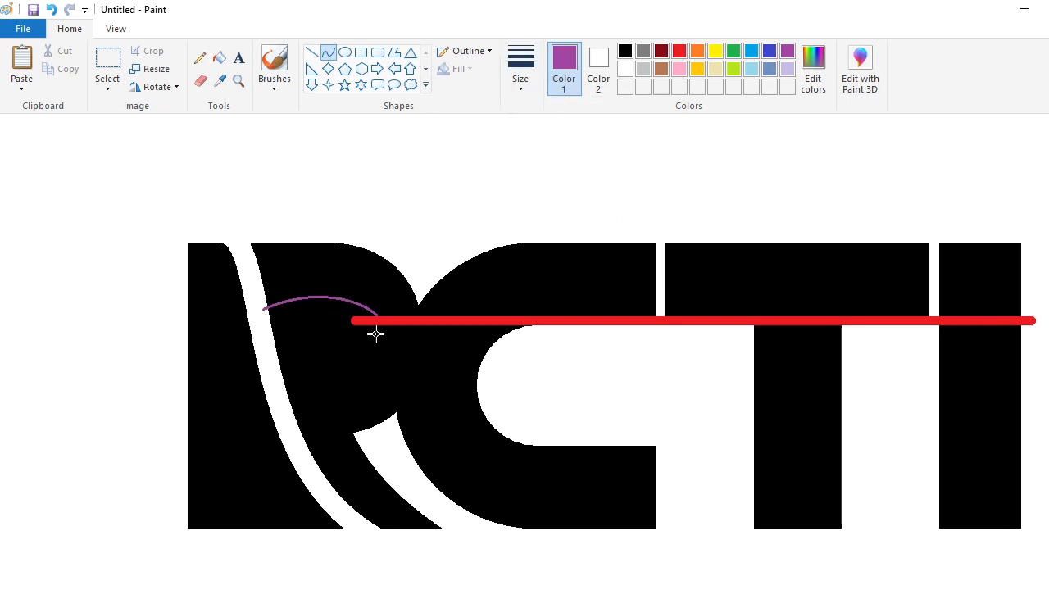
Complete the purple beak outline with a rounded tip below the red line and a curve back to the white band
{"action": "mouse_move", "coordinate": [395, 324]}
{"action": "left_mouse_down"}
{"action": "mouse_move", "coordinate": [420, 357]}
{"action": "mouse_move", "coordinate": [415, 327]}
{"action": "mouse_move", "coordinate": [290, 415]}
{"action": "left_mouse_up"}
{"action": "key", "text": "ctrl+z"}
{"action": "left_click", "coordinate": [419, 342]}
{"action": "key", "text": "Left"}
{"action": "key", "text": "Left"}
{"action": "left_click", "coordinate": [443, 352]}
{"action": "left_click_drag", "start_coordinate": [402, 351], "coordinate": [324, 350]}
Fill the beak shape inside the R's bowl purple, then recolor it white
{"action": "left_click", "coordinate": [219, 58]}
{"action": "left_click", "coordinate": [328, 328]}
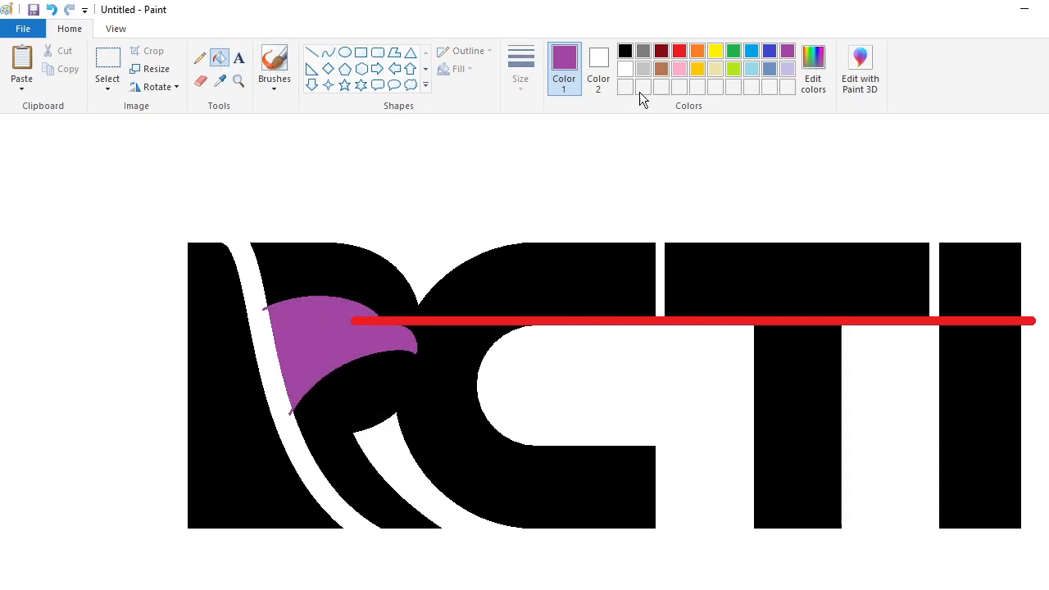
{"action": "left_click", "coordinate": [626, 69]}
{"action": "left_click", "coordinate": [326, 320]}
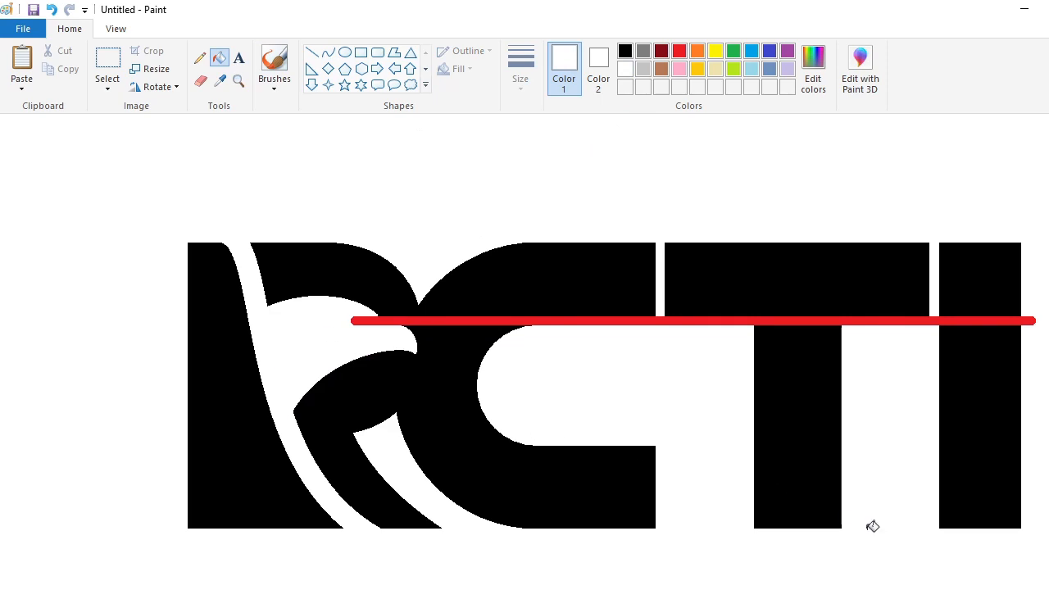
Draw a purple curve across the red line's blunt end inside the R and position it to shape a pointed tip
{"action": "scroll", "coordinate": [517, 585], "scroll_direction": "up", "scroll_amount": 1}
{"action": "scroll", "coordinate": [522, 565], "scroll_direction": "right", "scroll_amount": 5}
{"action": "scroll", "coordinate": [528, 543], "scroll_direction": "down", "scroll_amount": 3}
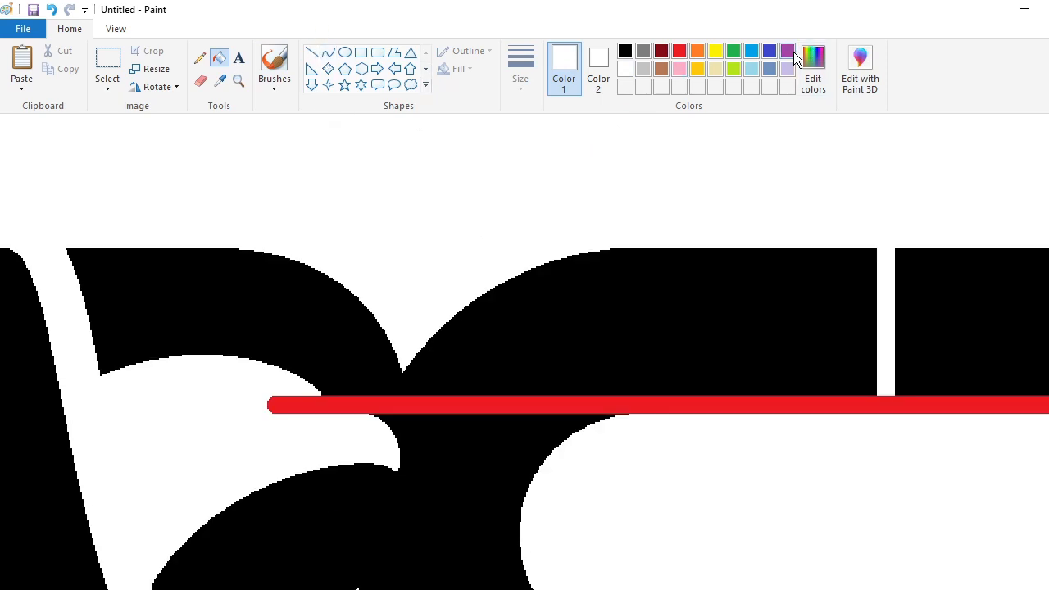
{"action": "left_click", "coordinate": [787, 52]}
{"action": "left_click", "coordinate": [328, 52]}
{"action": "left_click", "coordinate": [520, 77]}
{"action": "left_click", "coordinate": [557, 161]}
{"action": "mouse_move", "coordinate": [309, 420]}
{"action": "left_mouse_down"}
{"action": "mouse_move", "coordinate": [238, 384]}
{"action": "mouse_move", "coordinate": [249, 415]}
{"action": "left_mouse_up"}
{"action": "key", "text": "Right"}
{"action": "key", "text": "Right"}
{"action": "key", "text": "Right"}
{"action": "key", "text": "Right"}
{"action": "key", "text": "Right"}
{"action": "key", "text": "Right"}
{"action": "key", "text": "Right"}
{"action": "key", "text": "Right"}
{"action": "key", "text": "Right"}
{"action": "key", "text": "Right"}
{"action": "key", "text": "Right"}
{"action": "key", "text": "Right"}
{"action": "key", "text": "Down"}
{"action": "key", "text": "Right"}
{"action": "key", "text": "Right"}
{"action": "left_click", "coordinate": [209, 187]}
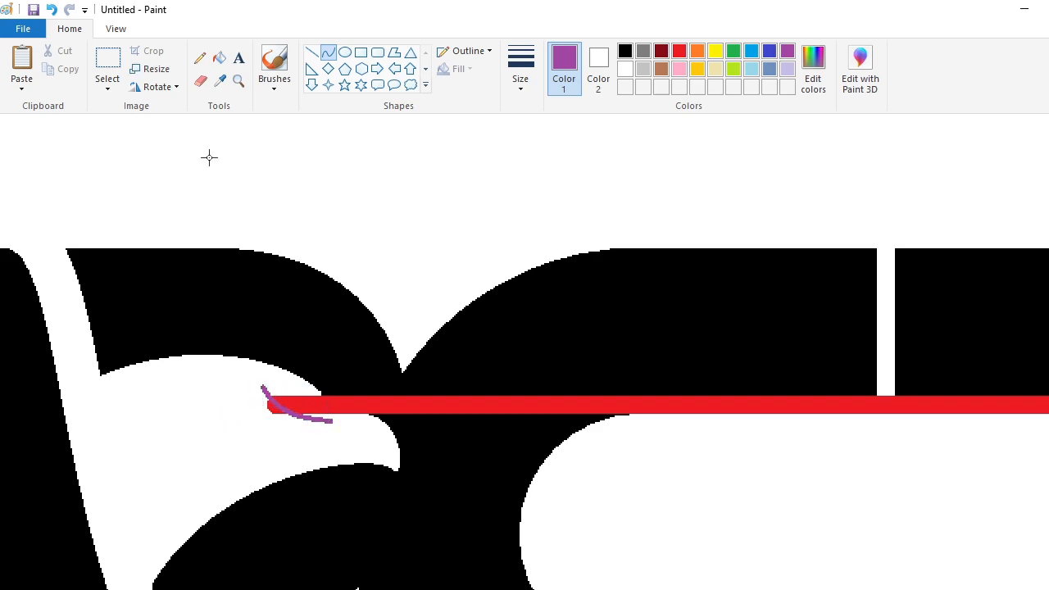
Fill the purple curve at the red line's end white to trim the tip to a slanted point
{"action": "left_click", "coordinate": [219, 57]}
{"action": "left_click", "coordinate": [625, 69]}
{"action": "left_click", "coordinate": [303, 416]}
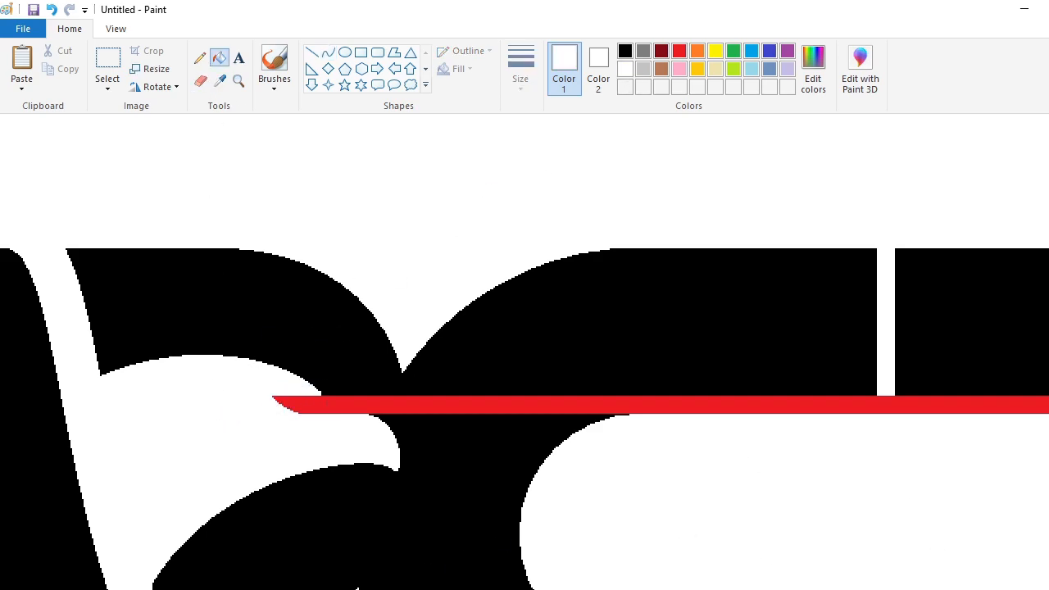
Erase the red stripe where it crosses the white gaps between the C, T and I
{"action": "scroll", "coordinate": [525, 410], "scroll_direction": "right", "scroll_amount": 5}
{"action": "left_click", "coordinate": [200, 80]}
{"action": "left_click_drag", "start_coordinate": [403, 378], "coordinate": [402, 417]}
{"action": "scroll", "coordinate": [404, 399], "scroll_direction": "right", "scroll_amount": 4}
{"action": "left_click_drag", "start_coordinate": [536, 379], "coordinate": [541, 417]}
{"action": "mouse_move", "coordinate": [723, 391]}
{"action": "left_mouse_down"}
{"action": "mouse_move", "coordinate": [721, 405]}
{"action": "mouse_move", "coordinate": [737, 400]}
{"action": "left_mouse_up"}
Select the whole logo with a rectangular selection, copy it and clear the selection
{"action": "scroll", "coordinate": [325, 223], "scroll_direction": "down", "scroll_amount": 3}
{"action": "left_click", "coordinate": [107, 60]}
{"action": "mouse_move", "coordinate": [140, 194]}
{"action": "left_mouse_down"}
{"action": "mouse_move", "coordinate": [591, 389]}
{"action": "mouse_move", "coordinate": [723, 425]}
{"action": "left_mouse_up"}
{"action": "left_click", "coordinate": [853, 430]}
{"action": "scroll", "coordinate": [957, 504], "scroll_direction": "up", "scroll_amount": 2}
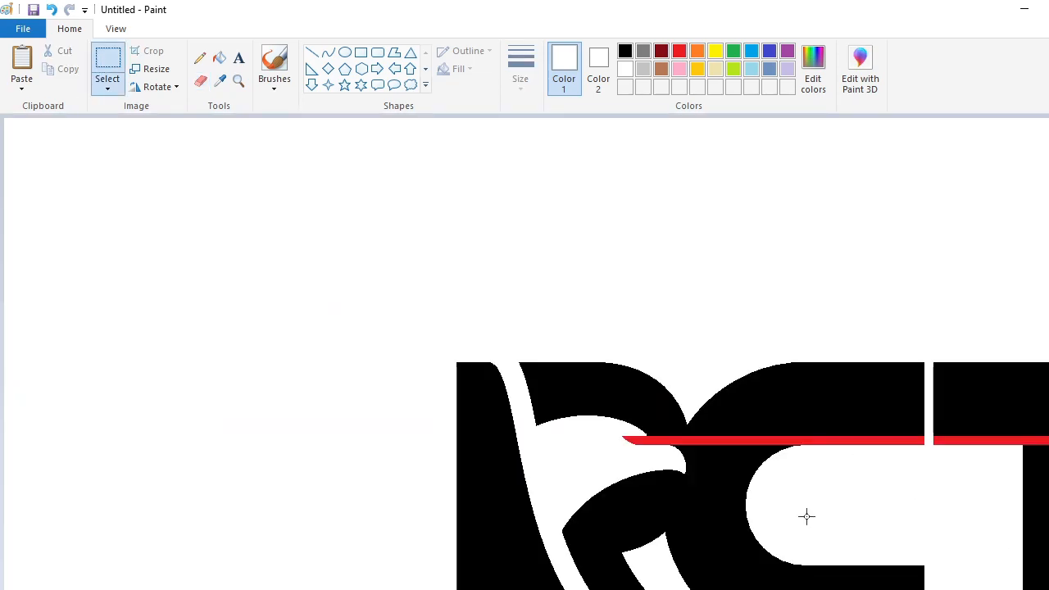
Fill all the black letter pieces red to match the stripe
{"action": "scroll", "coordinate": [705, 532], "scroll_direction": "down", "scroll_amount": 3}
{"action": "scroll", "coordinate": [705, 532], "scroll_direction": "up", "scroll_amount": 2}
{"action": "left_click", "coordinate": [219, 57]}
{"action": "left_click", "coordinate": [680, 51]}
{"action": "left_click", "coordinate": [835, 309]}
{"action": "left_click", "coordinate": [980, 283]}
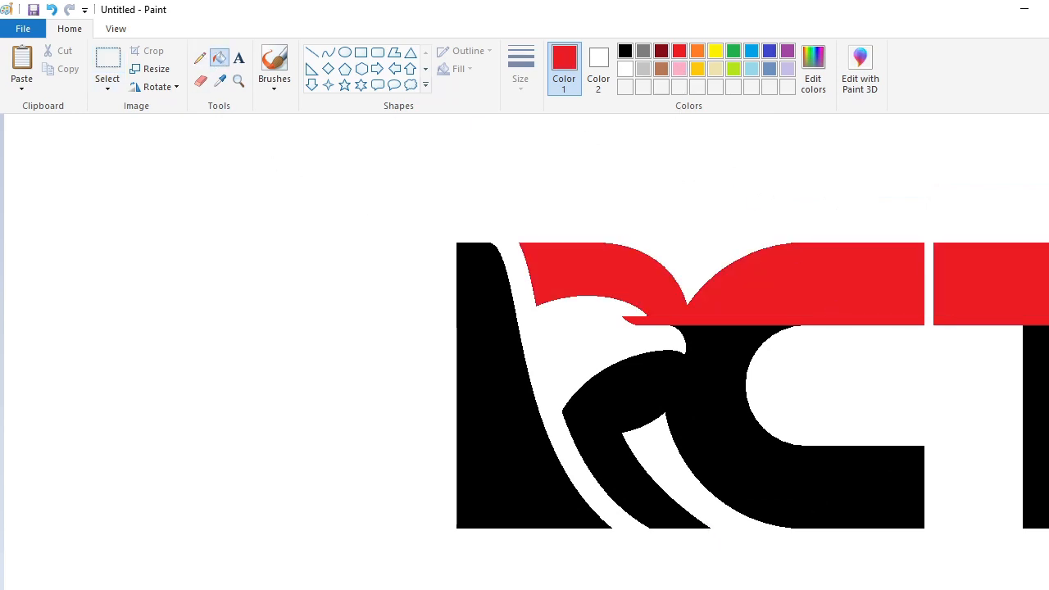
{"action": "scroll", "coordinate": [525, 352], "scroll_direction": "right", "scroll_amount": 5}
{"action": "left_click", "coordinate": [834, 283]}
{"action": "left_click", "coordinate": [834, 386]}
{"action": "left_click", "coordinate": [651, 394]}
{"action": "left_click", "coordinate": [291, 393]}
{"action": "left_click", "coordinate": [77, 393]}
Blank out the red logo with white and paste the copied black logo in its place
{"action": "left_click", "coordinate": [626, 68]}
{"action": "left_click", "coordinate": [119, 430]}
{"action": "key", "text": "ctrl+v"}
{"action": "left_click_drag", "start_coordinate": [628, 422], "coordinate": [577, 433]}
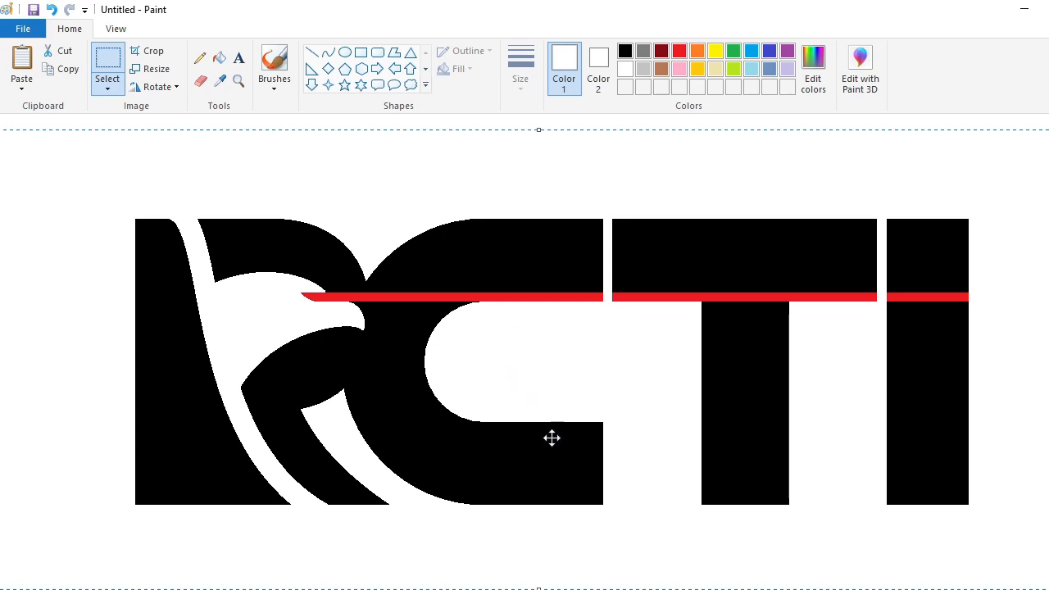
Reduce the pasted logo's height slightly, nudge it into position and deselect it
{"action": "left_click_drag", "start_coordinate": [538, 589], "coordinate": [538, 546]}
{"action": "mouse_move", "coordinate": [559, 371]}
{"action": "left_mouse_down"}
{"action": "mouse_move", "coordinate": [559, 385]}
{"action": "mouse_move", "coordinate": [564, 369]}
{"action": "left_mouse_up"}
{"action": "left_click", "coordinate": [429, 135]}
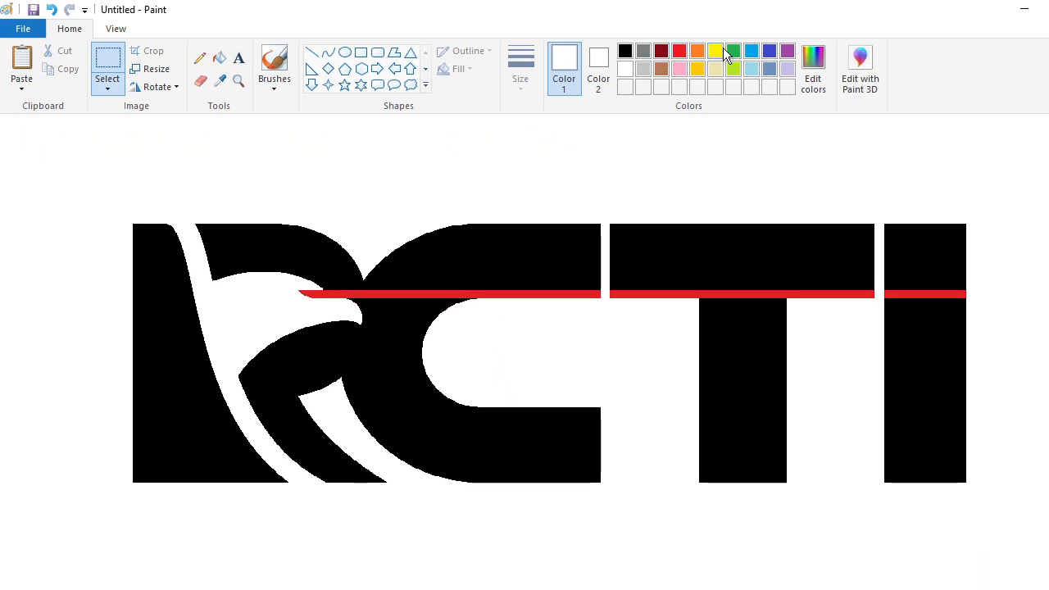
Define a custom blue with red 3, green 74 and blue 160, and fill the R's outer piece with it
{"action": "left_click", "coordinate": [752, 51]}
{"action": "left_click", "coordinate": [813, 68]}
{"action": "left_click", "coordinate": [650, 214]}
{"action": "left_click_drag", "start_coordinate": [725, 292], "coordinate": [732, 313]}
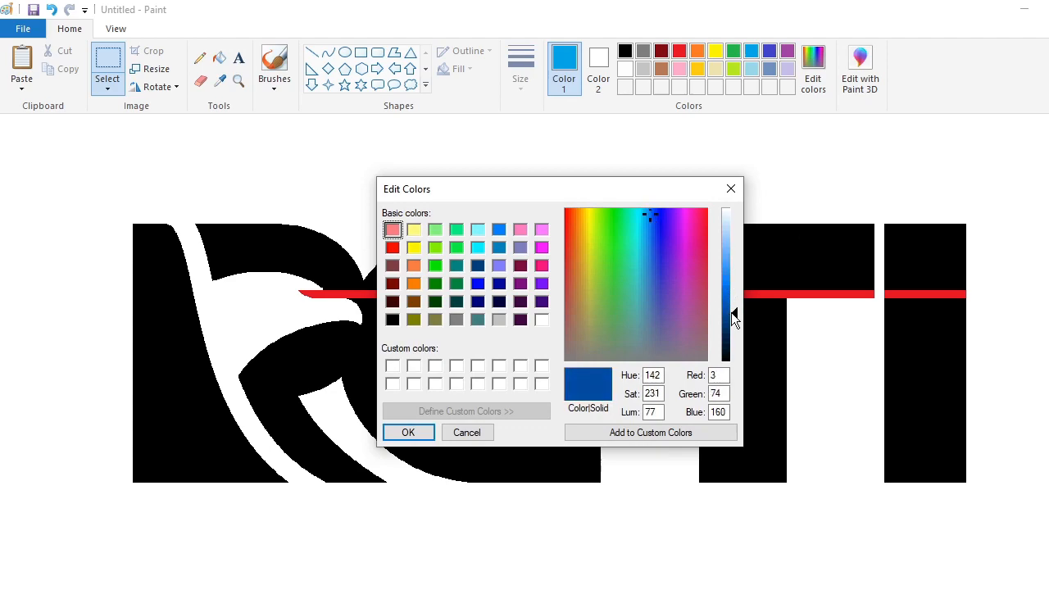
{"action": "left_click", "coordinate": [422, 433]}
{"action": "left_click", "coordinate": [219, 57]}
{"action": "left_click", "coordinate": [152, 368]}
Define a slightly darker custom blue and fill the black letter pieces with it
{"action": "left_click", "coordinate": [813, 69]}
{"action": "left_click", "coordinate": [732, 318]}
{"action": "left_click", "coordinate": [408, 433]}
{"action": "left_click", "coordinate": [394, 363]}
{"action": "left_click", "coordinate": [699, 264]}
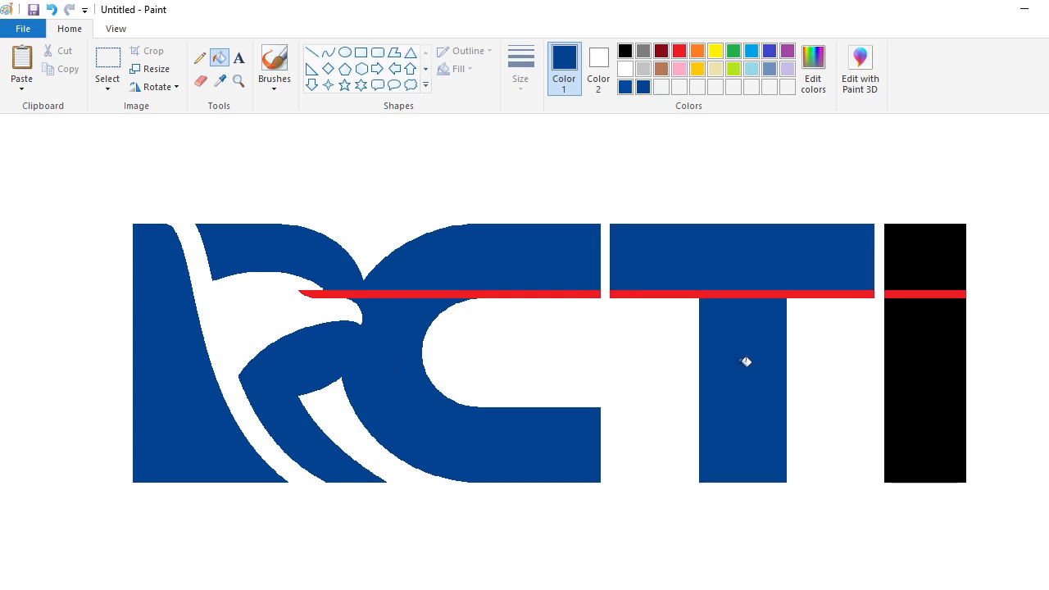
{"action": "left_click", "coordinate": [924, 262]}
Define a darker blue with red 2, green 57 and blue 125, and fill every letter piece with it
{"action": "left_click", "coordinate": [813, 69]}
{"action": "left_click_drag", "start_coordinate": [782, 314], "coordinate": [782, 324]}
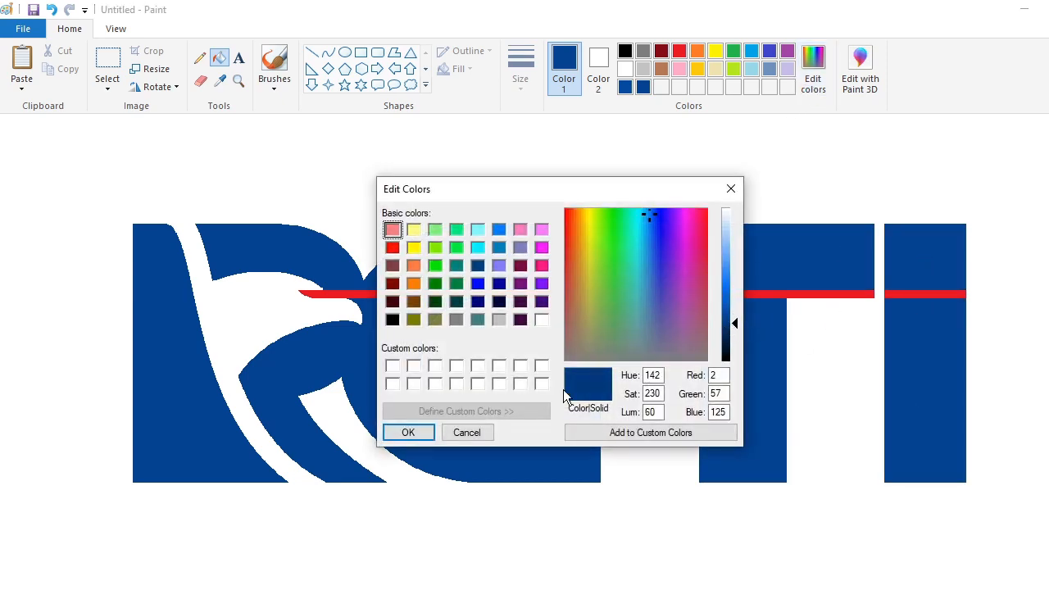
{"action": "left_click", "coordinate": [410, 431]}
{"action": "left_click", "coordinate": [171, 363]}
{"action": "left_click", "coordinate": [334, 352]}
{"action": "left_click", "coordinate": [742, 260]}
{"action": "left_click", "coordinate": [742, 377]}
{"action": "left_click", "coordinate": [923, 279]}
{"action": "left_click", "coordinate": [931, 386]}
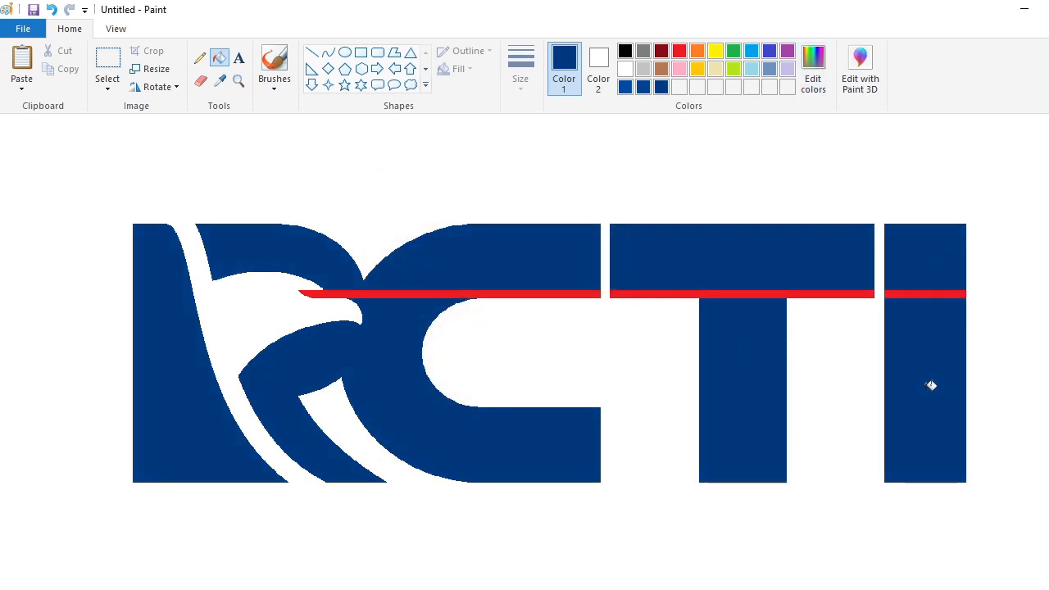